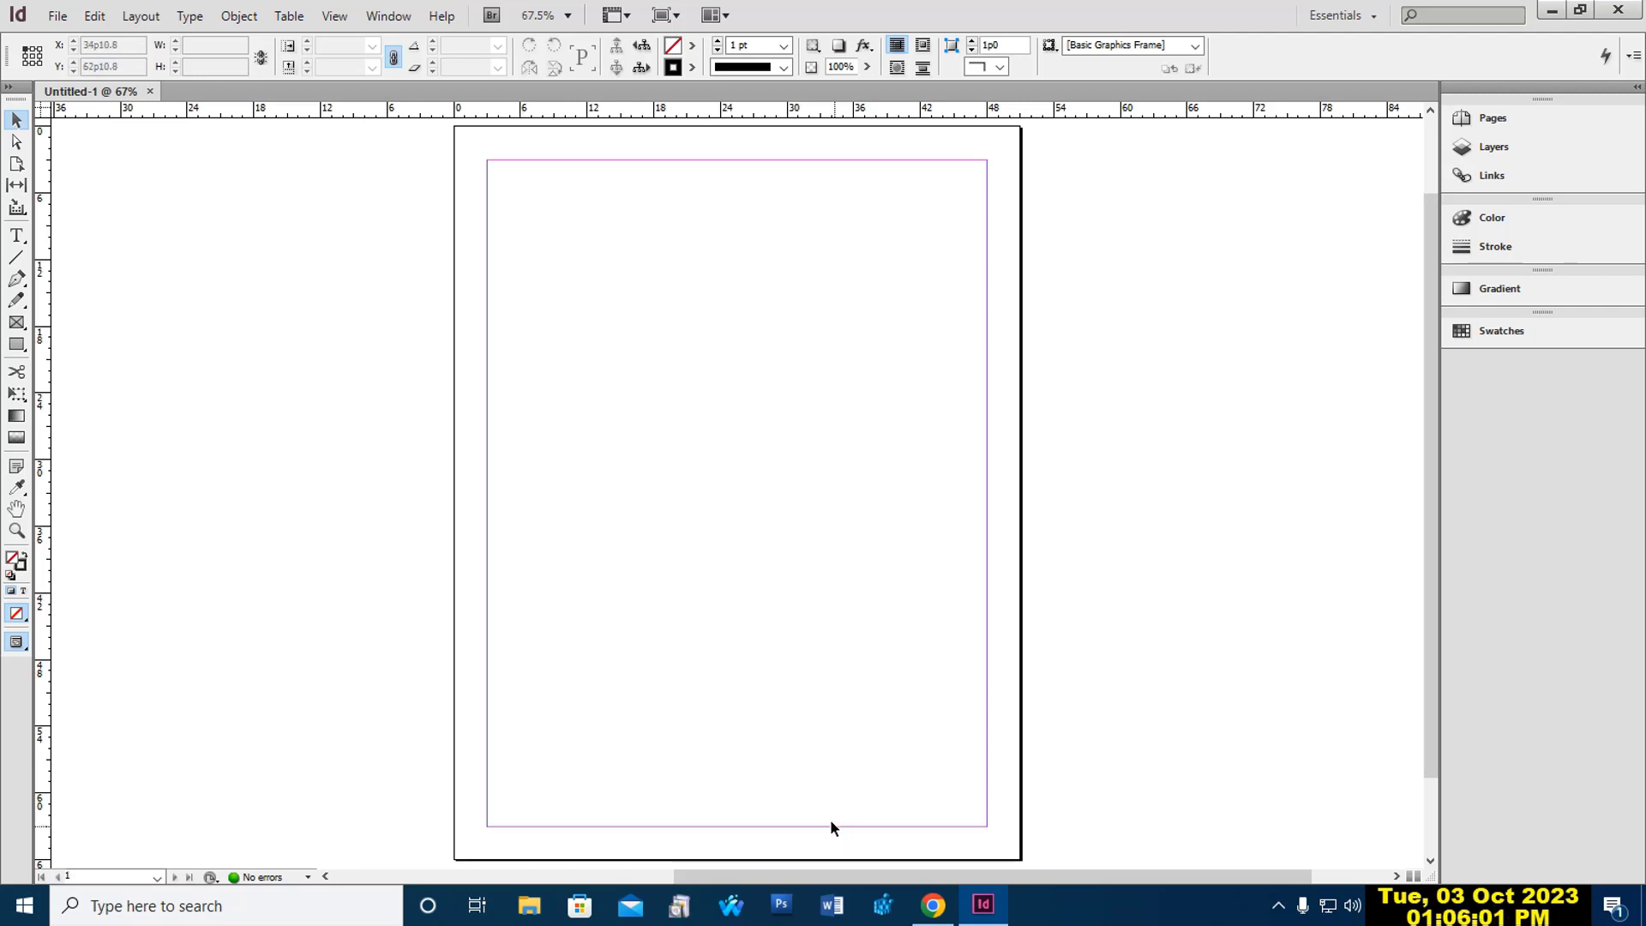
# Bring the Chrome window with the YouTube Sony Vegas Pro tutorial to the front.
pyautogui.click(934, 905)
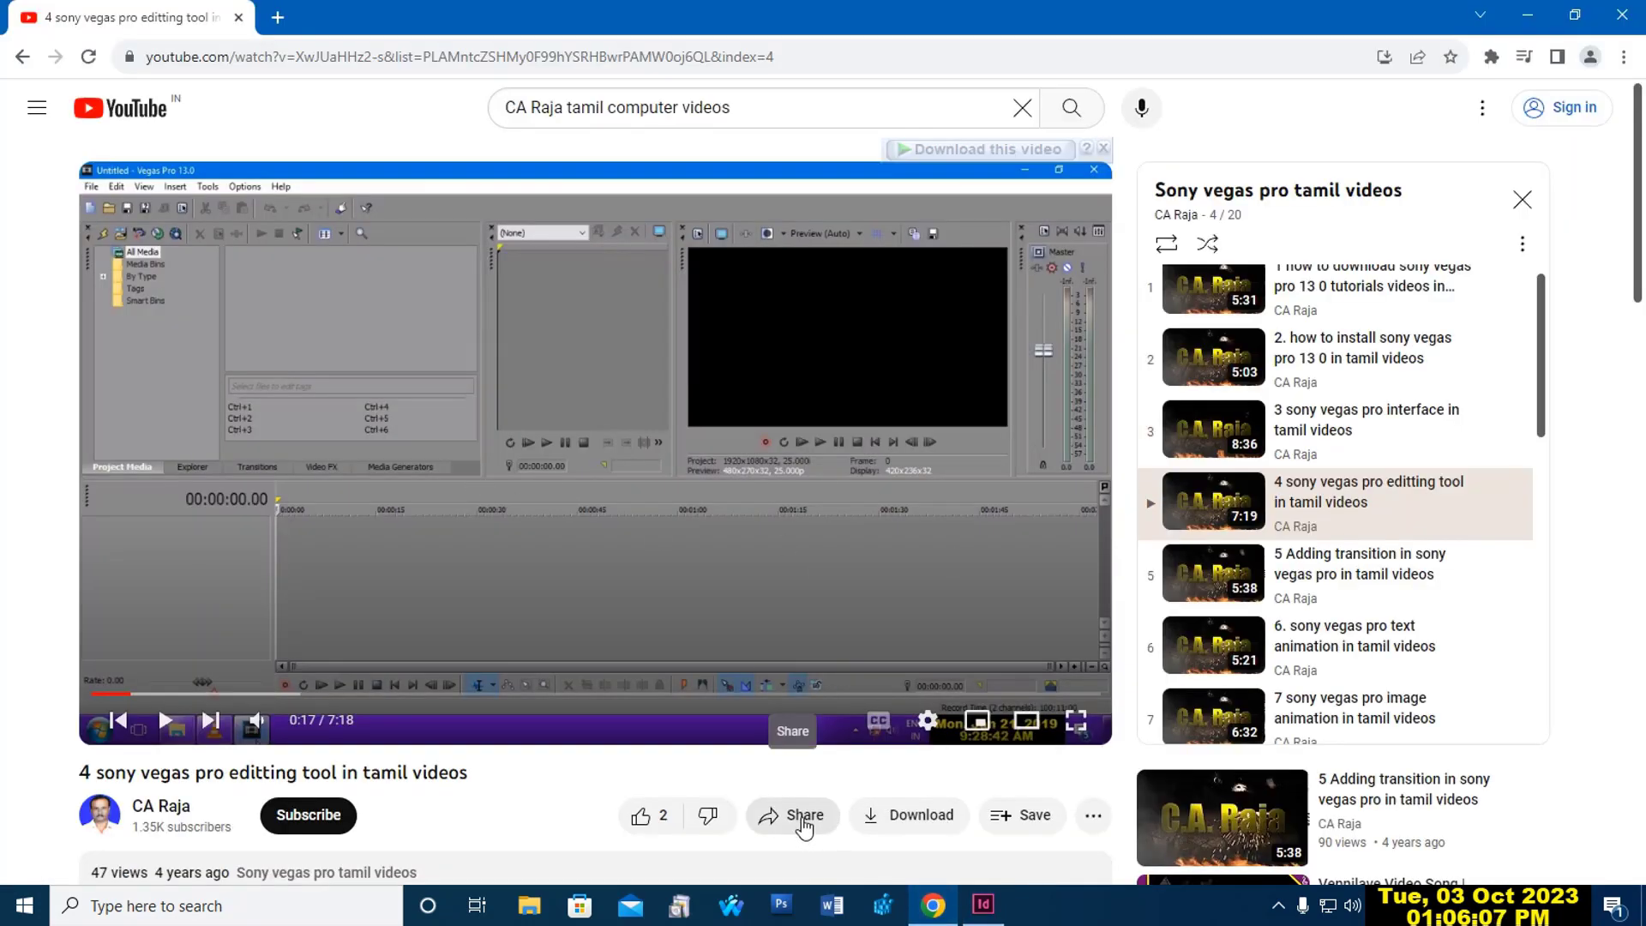
# Copy the video's iframe embed code from YouTube's Share > Embed panel, then return to InDesign.
pyautogui.click(803, 825)
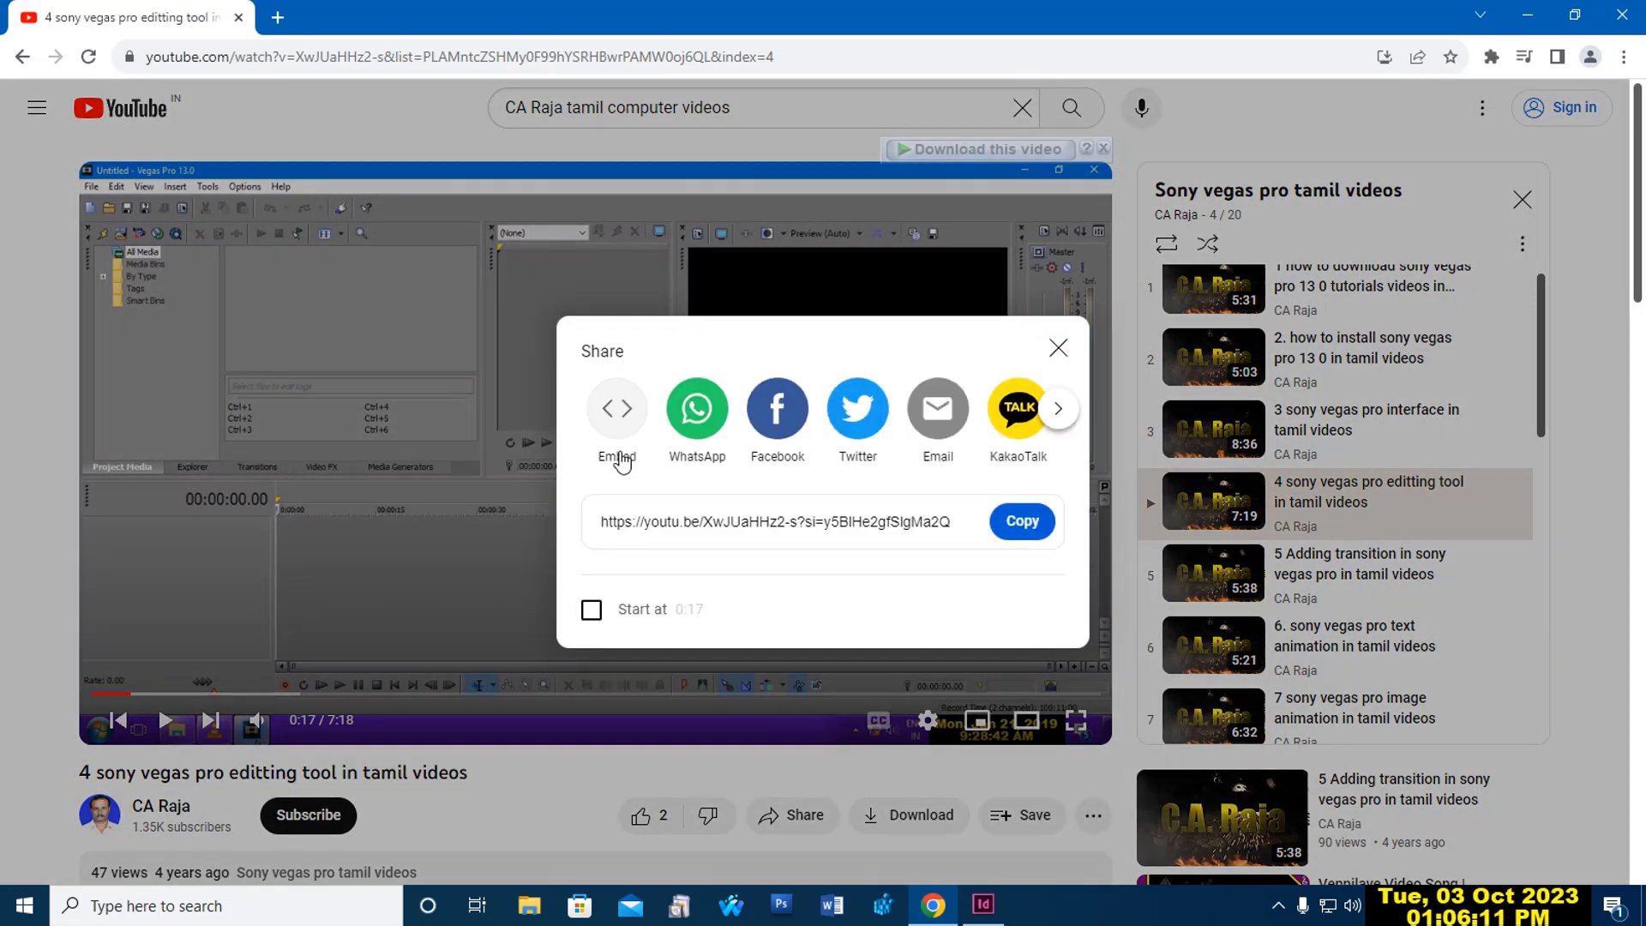
pyautogui.click(619, 453)
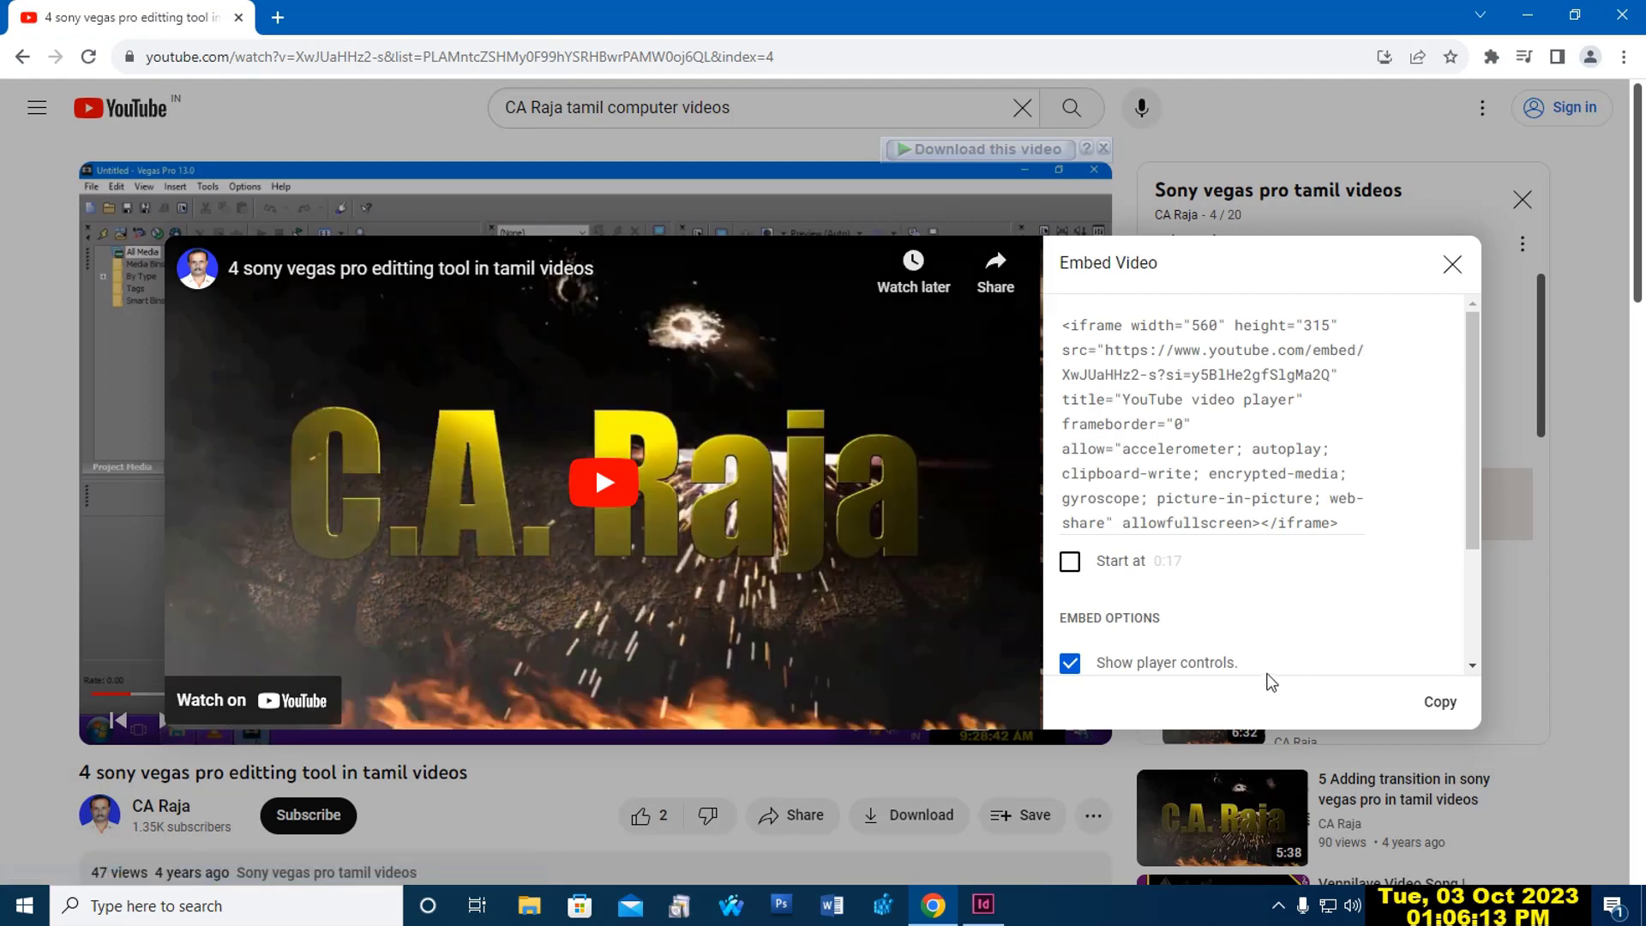
pyautogui.click(1416, 719)
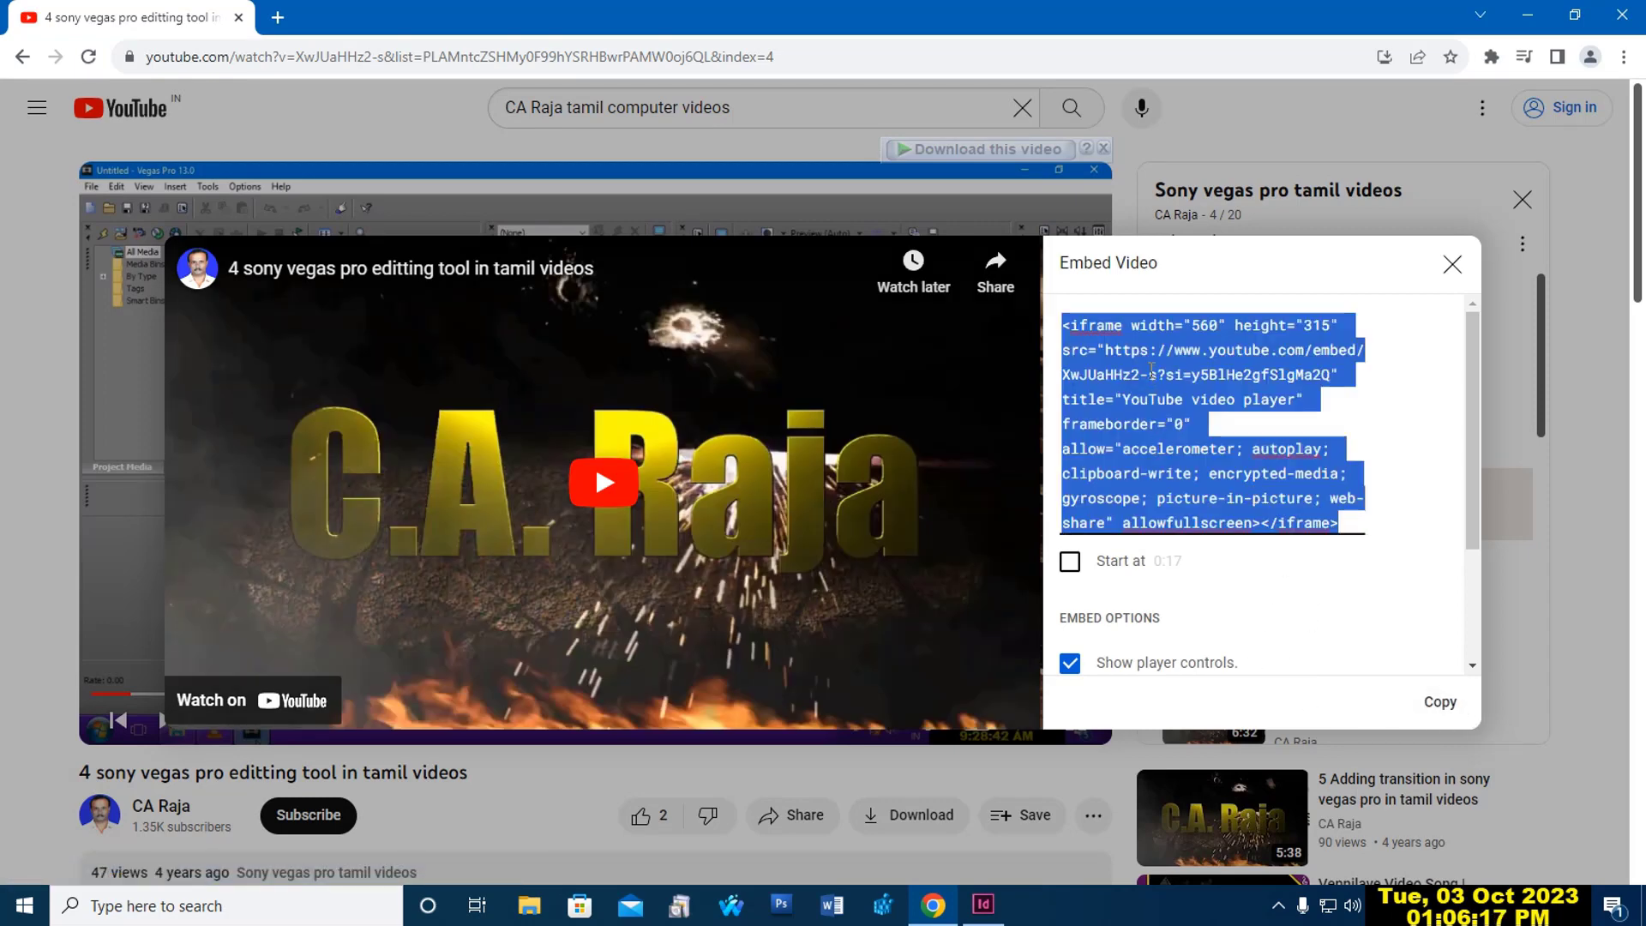
pyautogui.click(1437, 706)
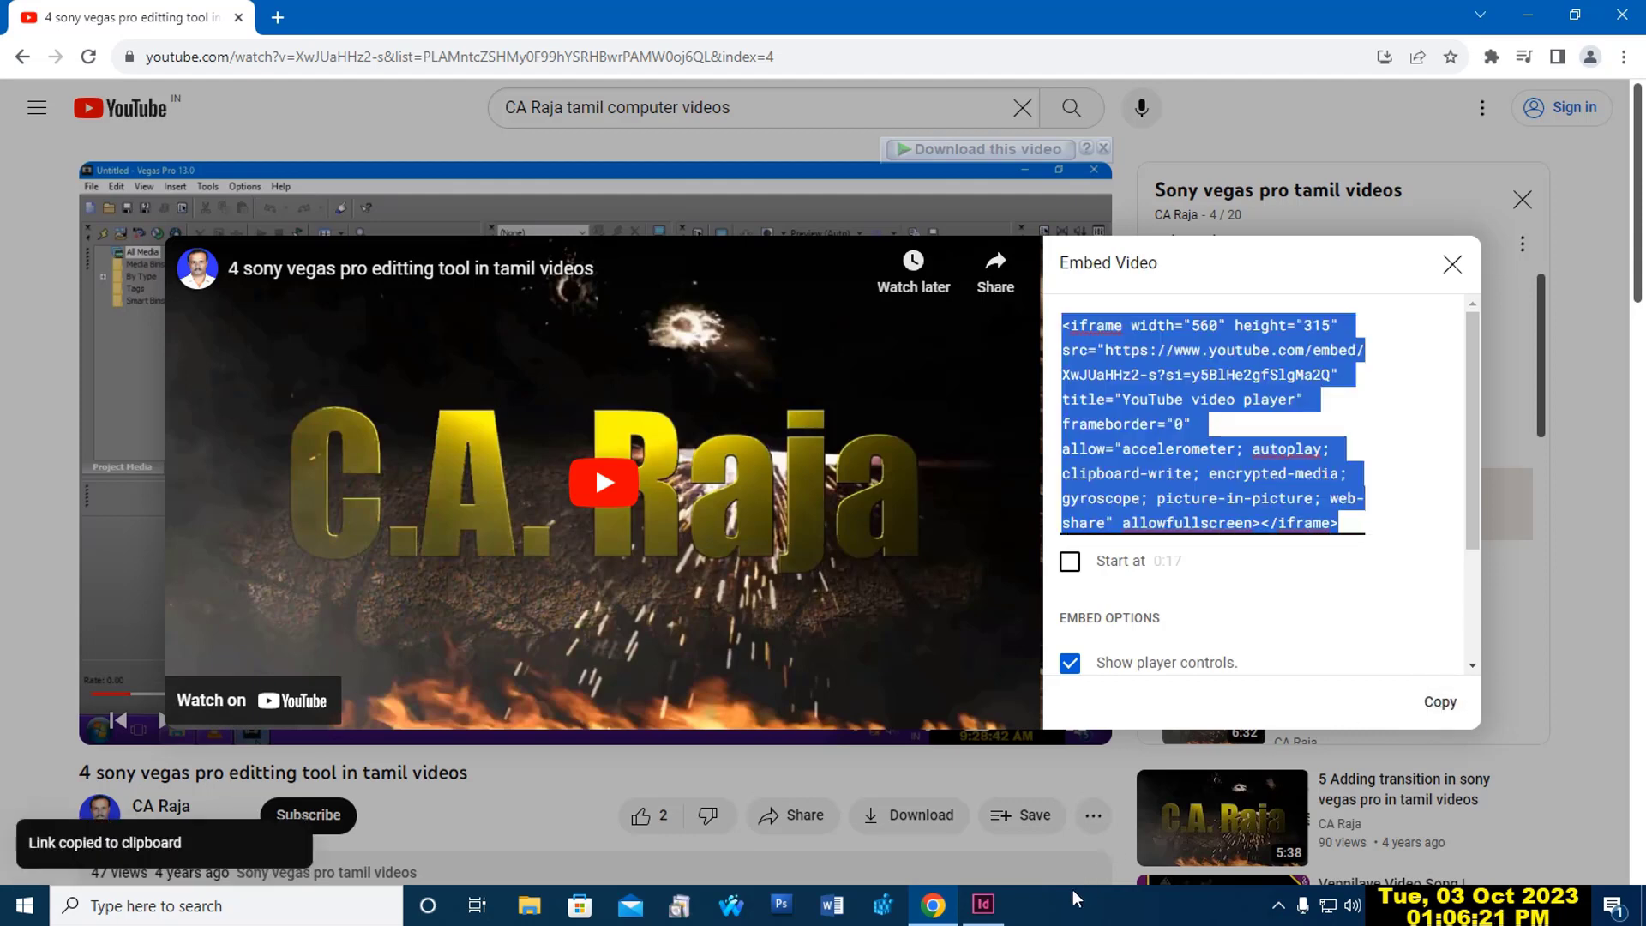
pyautogui.moveTo(933, 906)
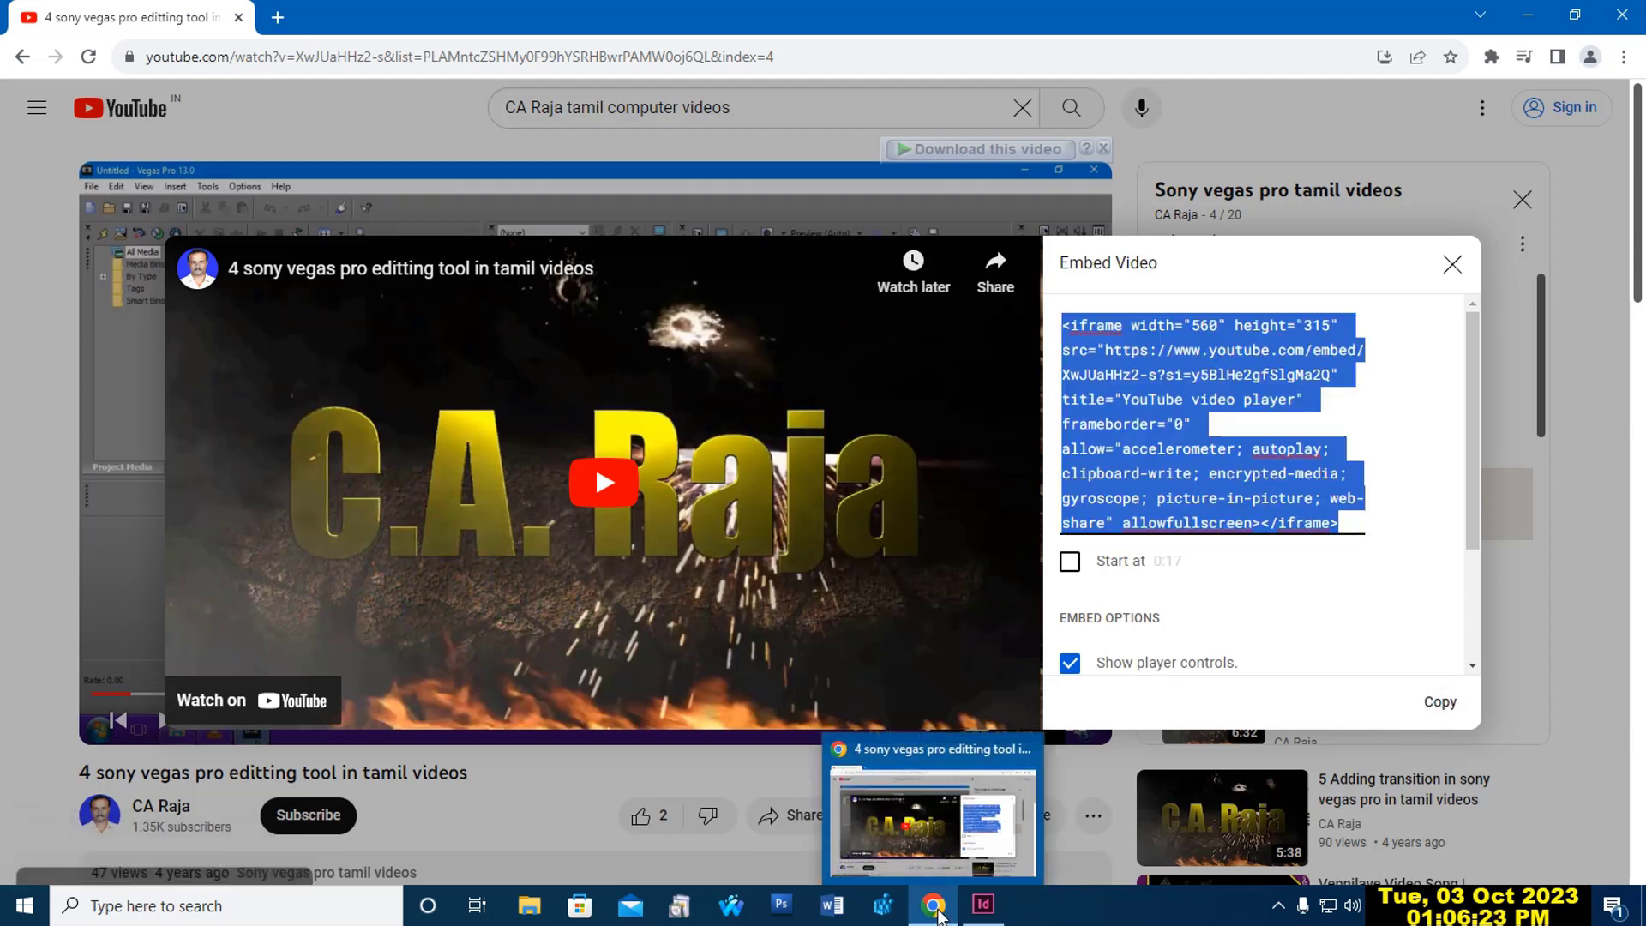
pyautogui.click(992, 914)
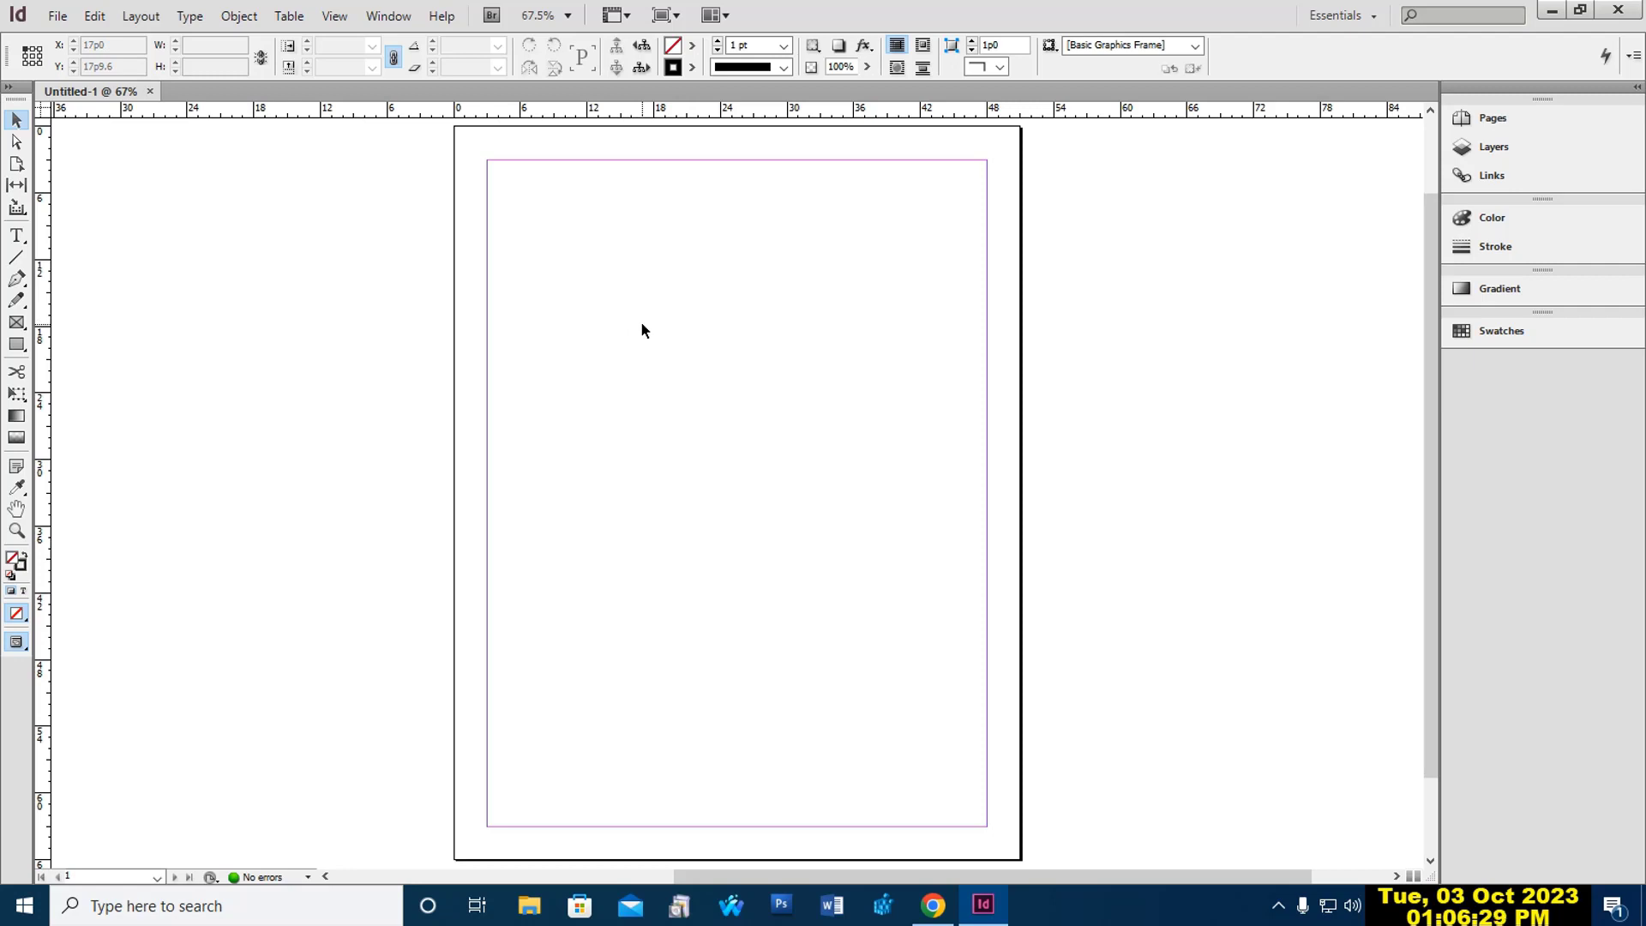
# Paste the embed code as an HTML frame, stretch it across the page margins, and begin saving.
pyautogui.hotkey('ctrl', 'v')
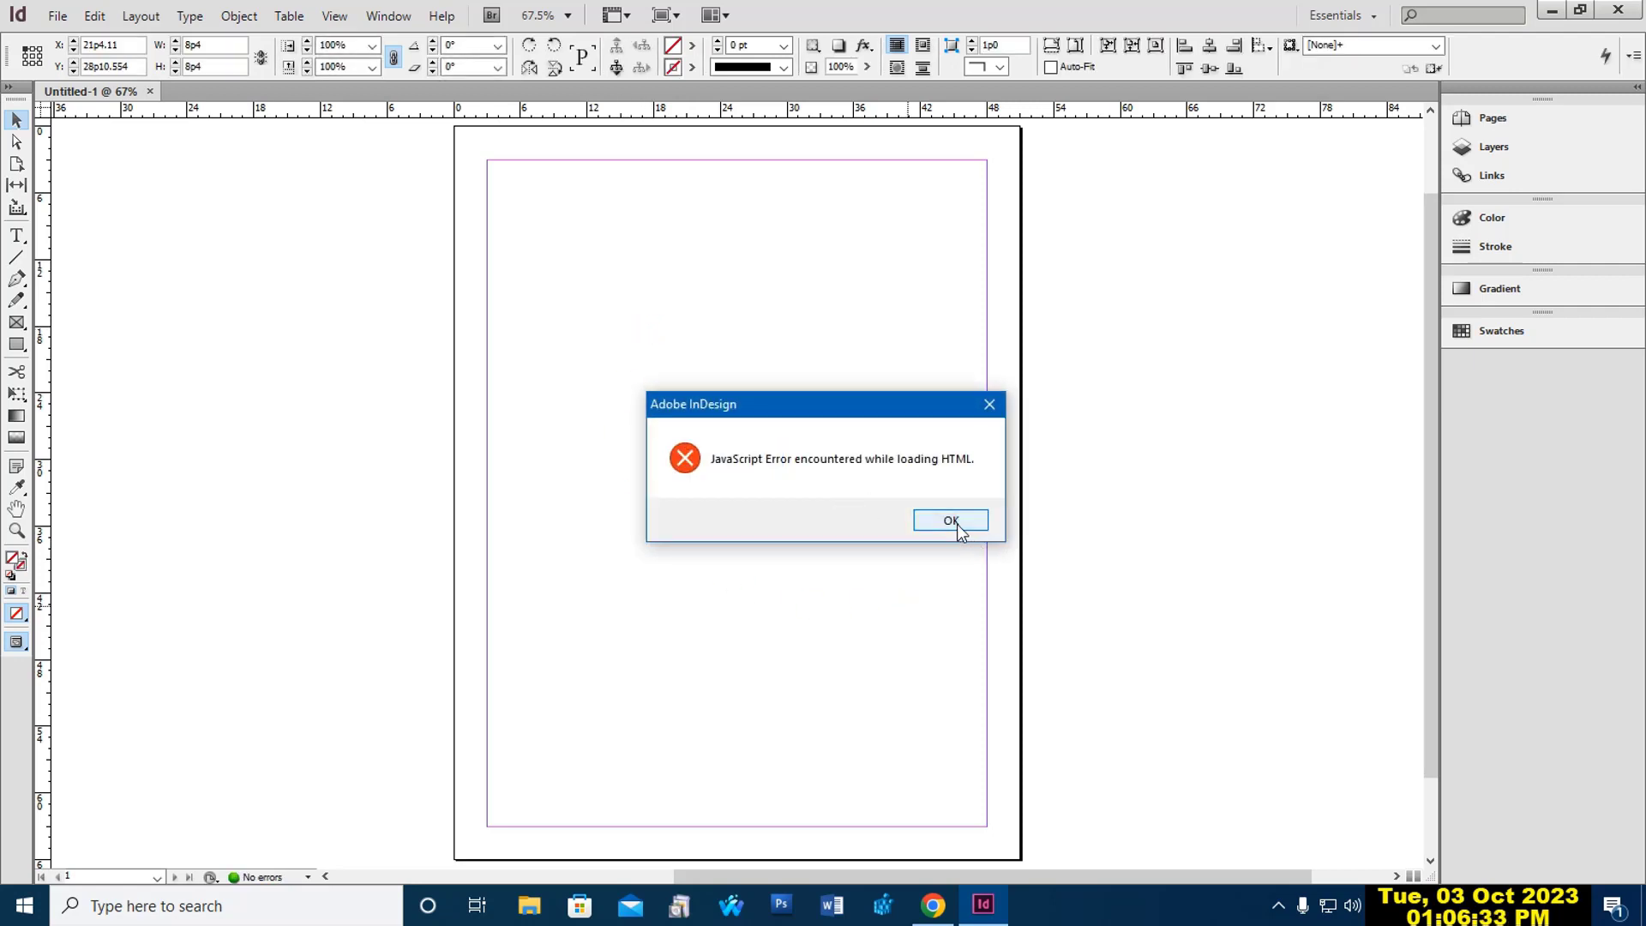
pyautogui.click(955, 525)
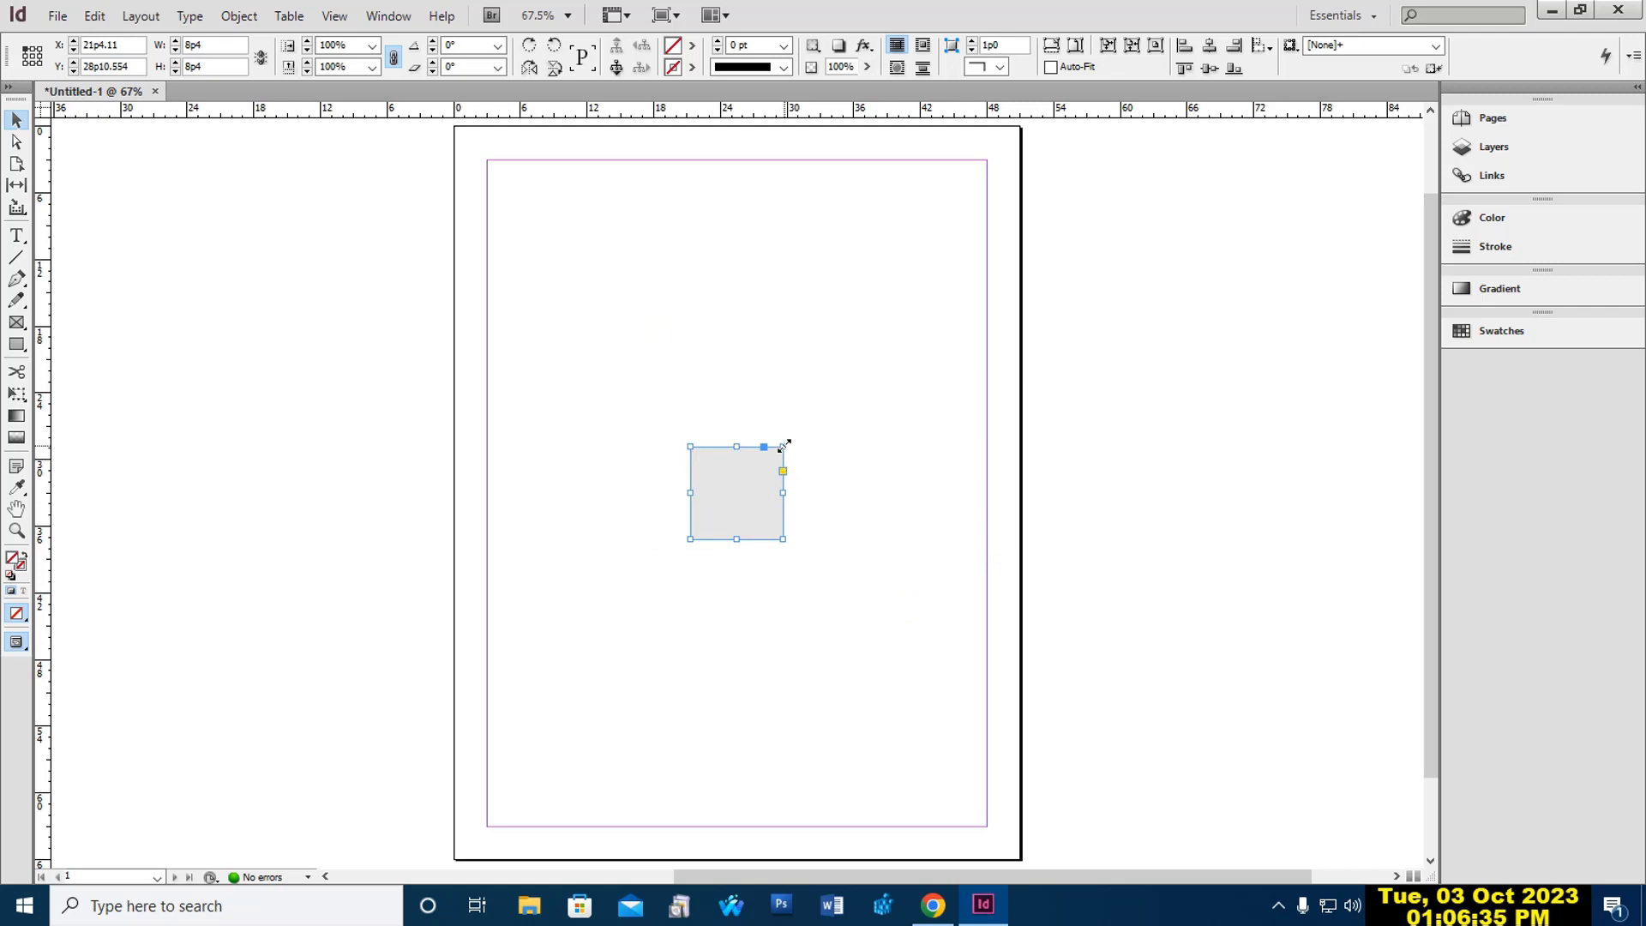
pyautogui.moveTo(785, 444); pyautogui.dragTo(1004, 383)
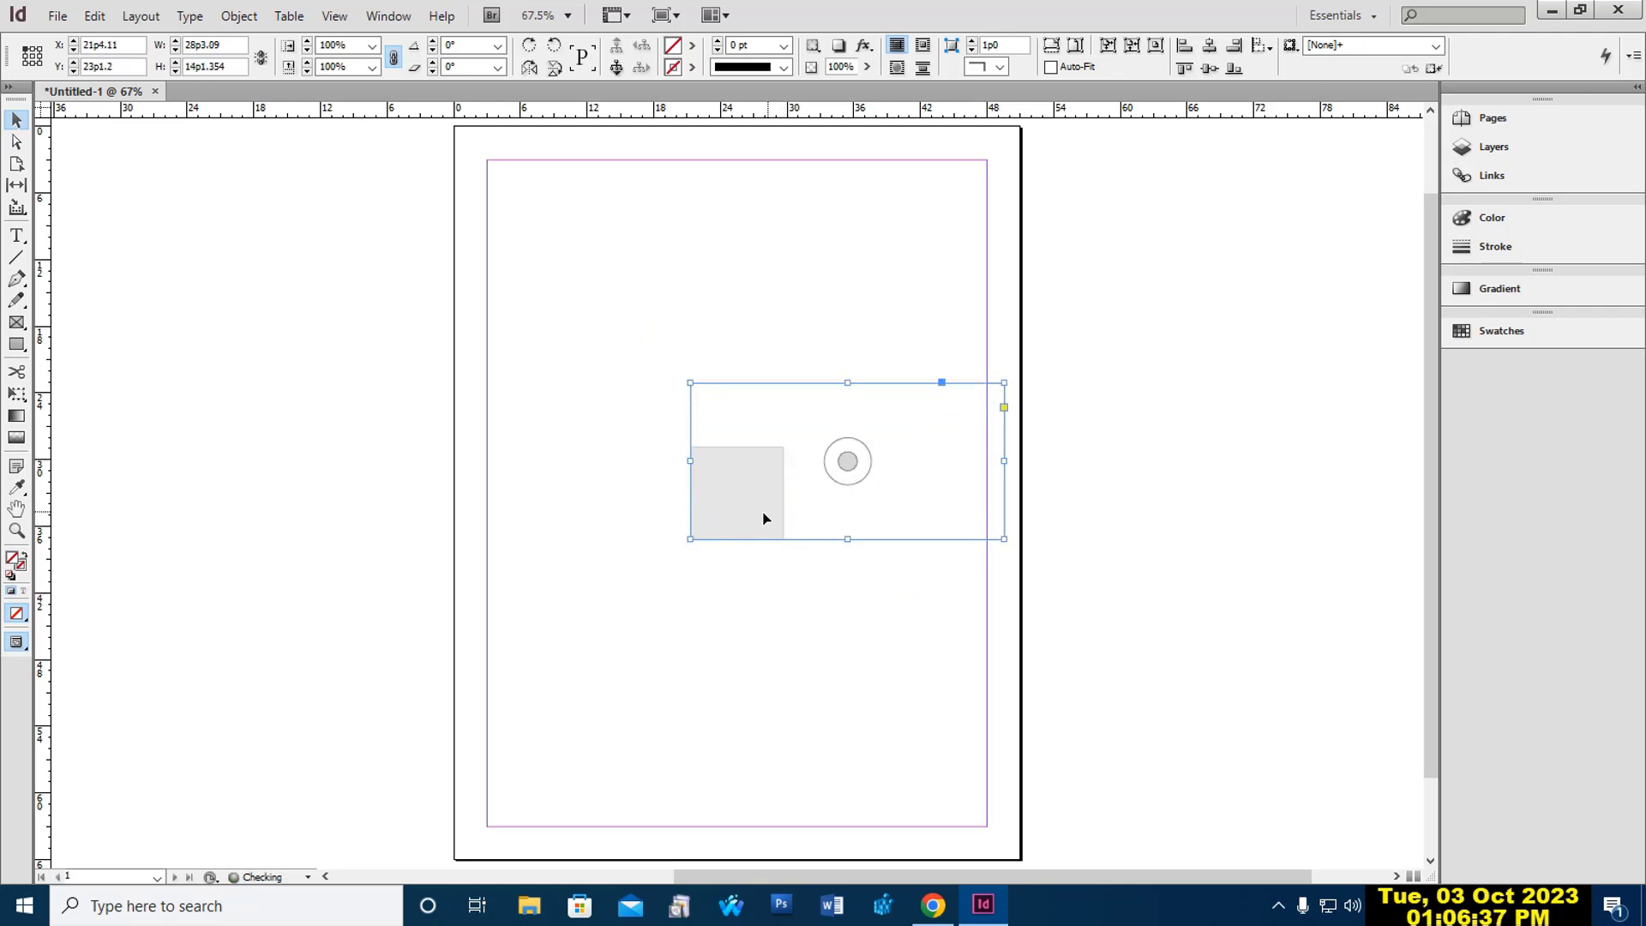
pyautogui.moveTo(691, 540); pyautogui.dragTo(487, 636)
pyautogui.moveTo(745, 380); pyautogui.dragTo(745, 265)
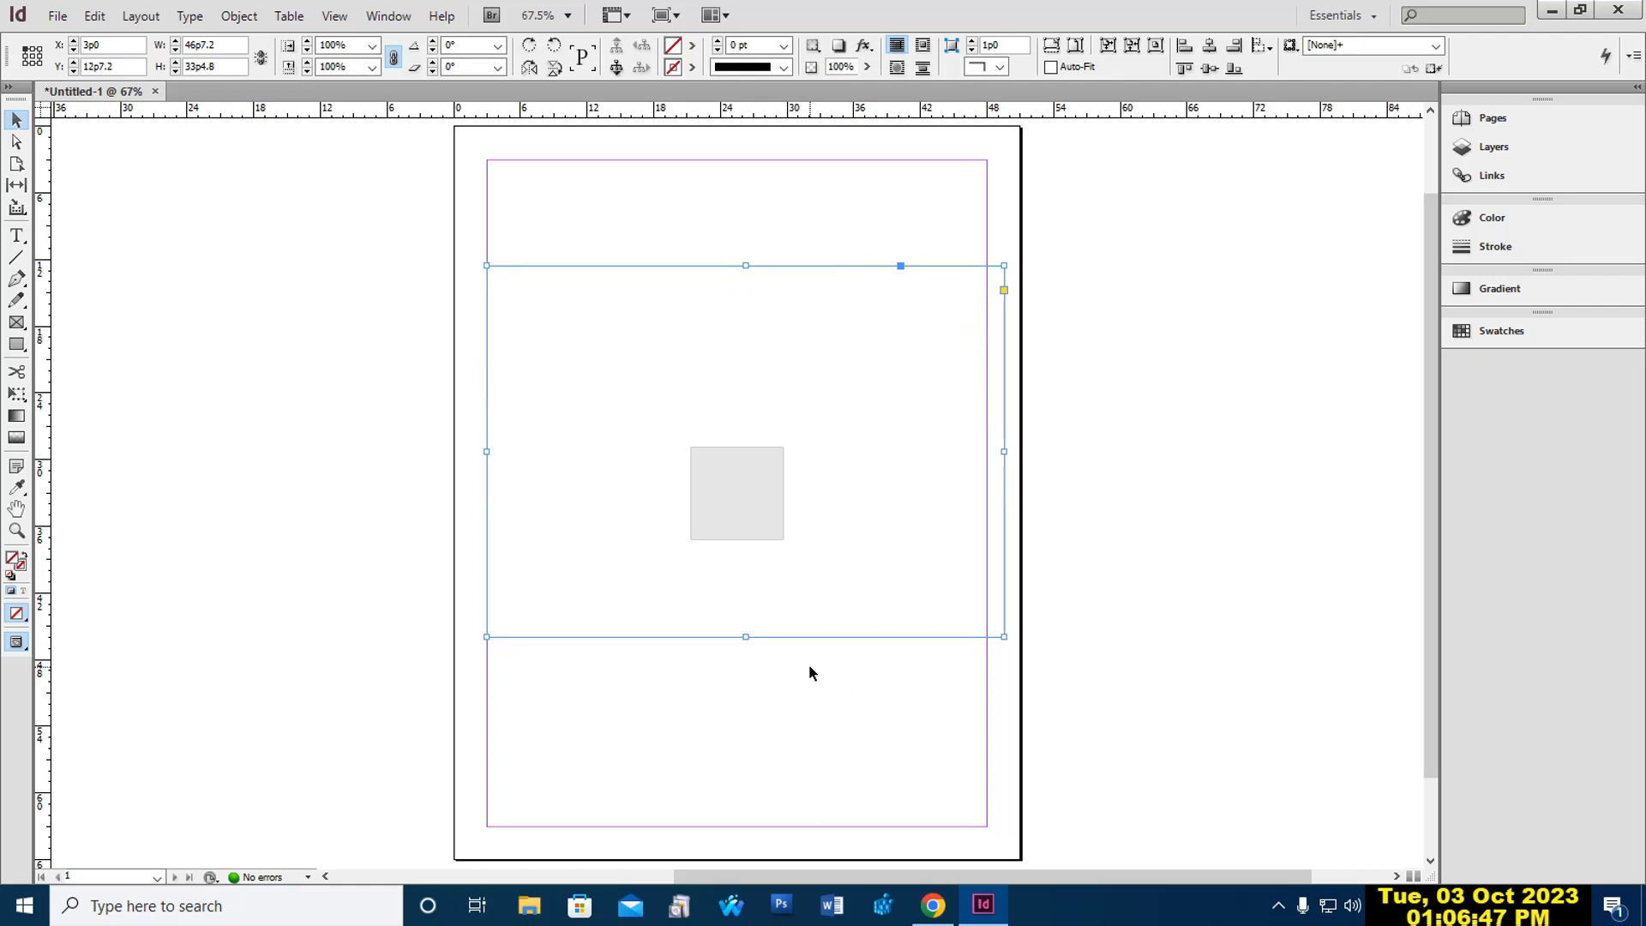
pyautogui.hotkey('ctrl', 's')
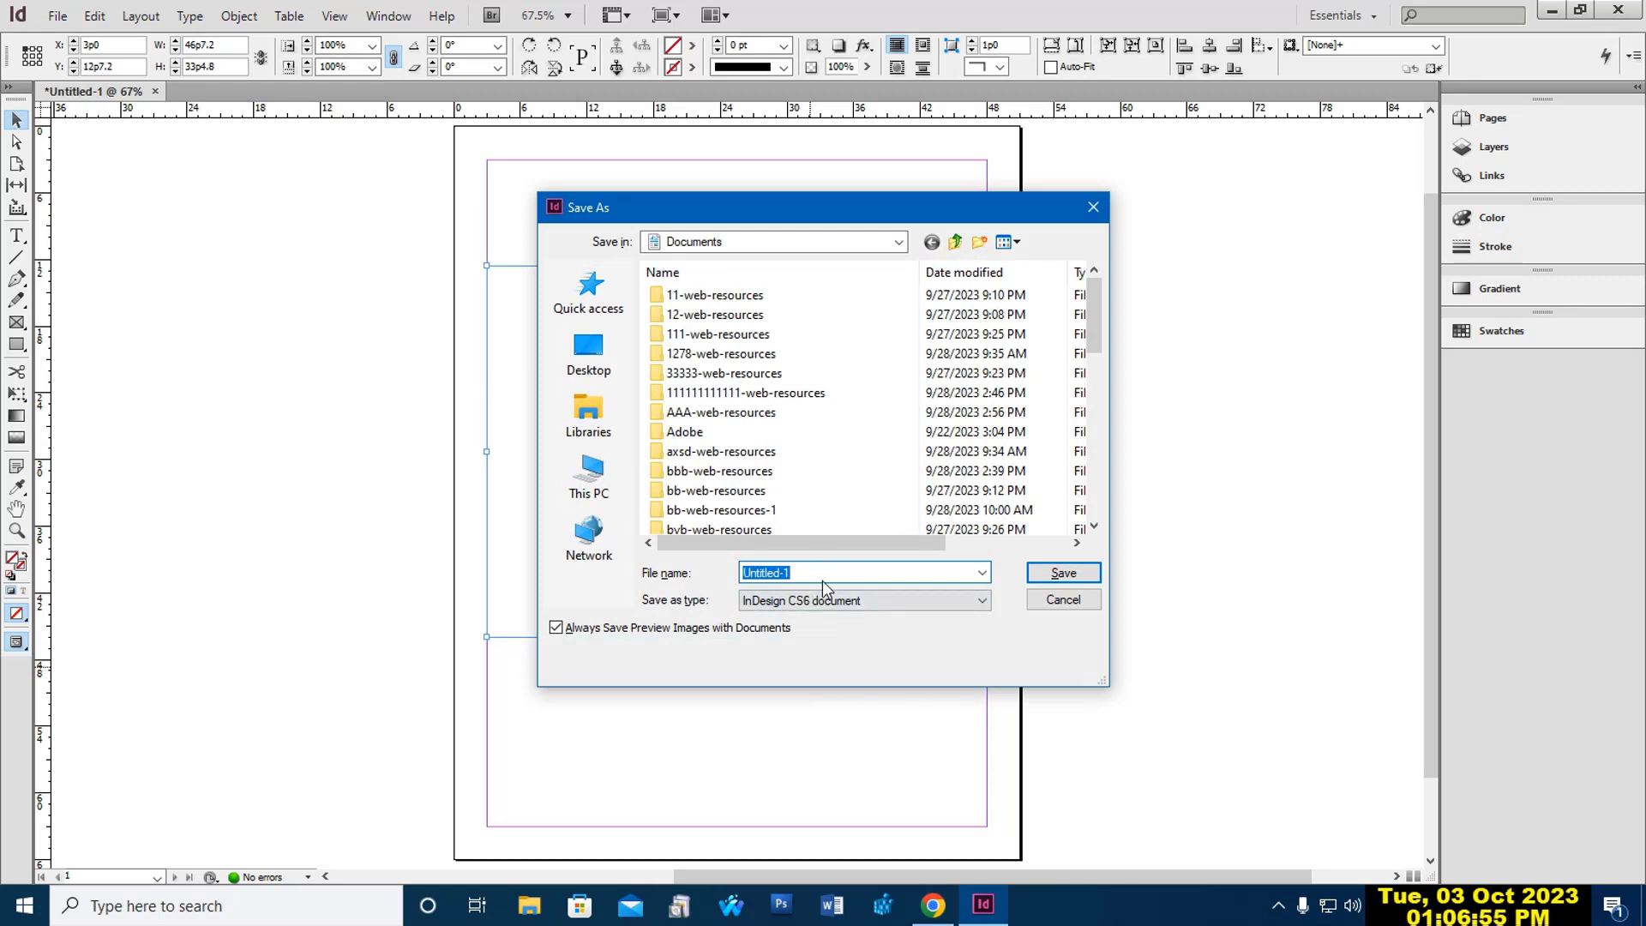
# Save the document as RSM.indd in the Documents folder.
pyautogui.write('R')
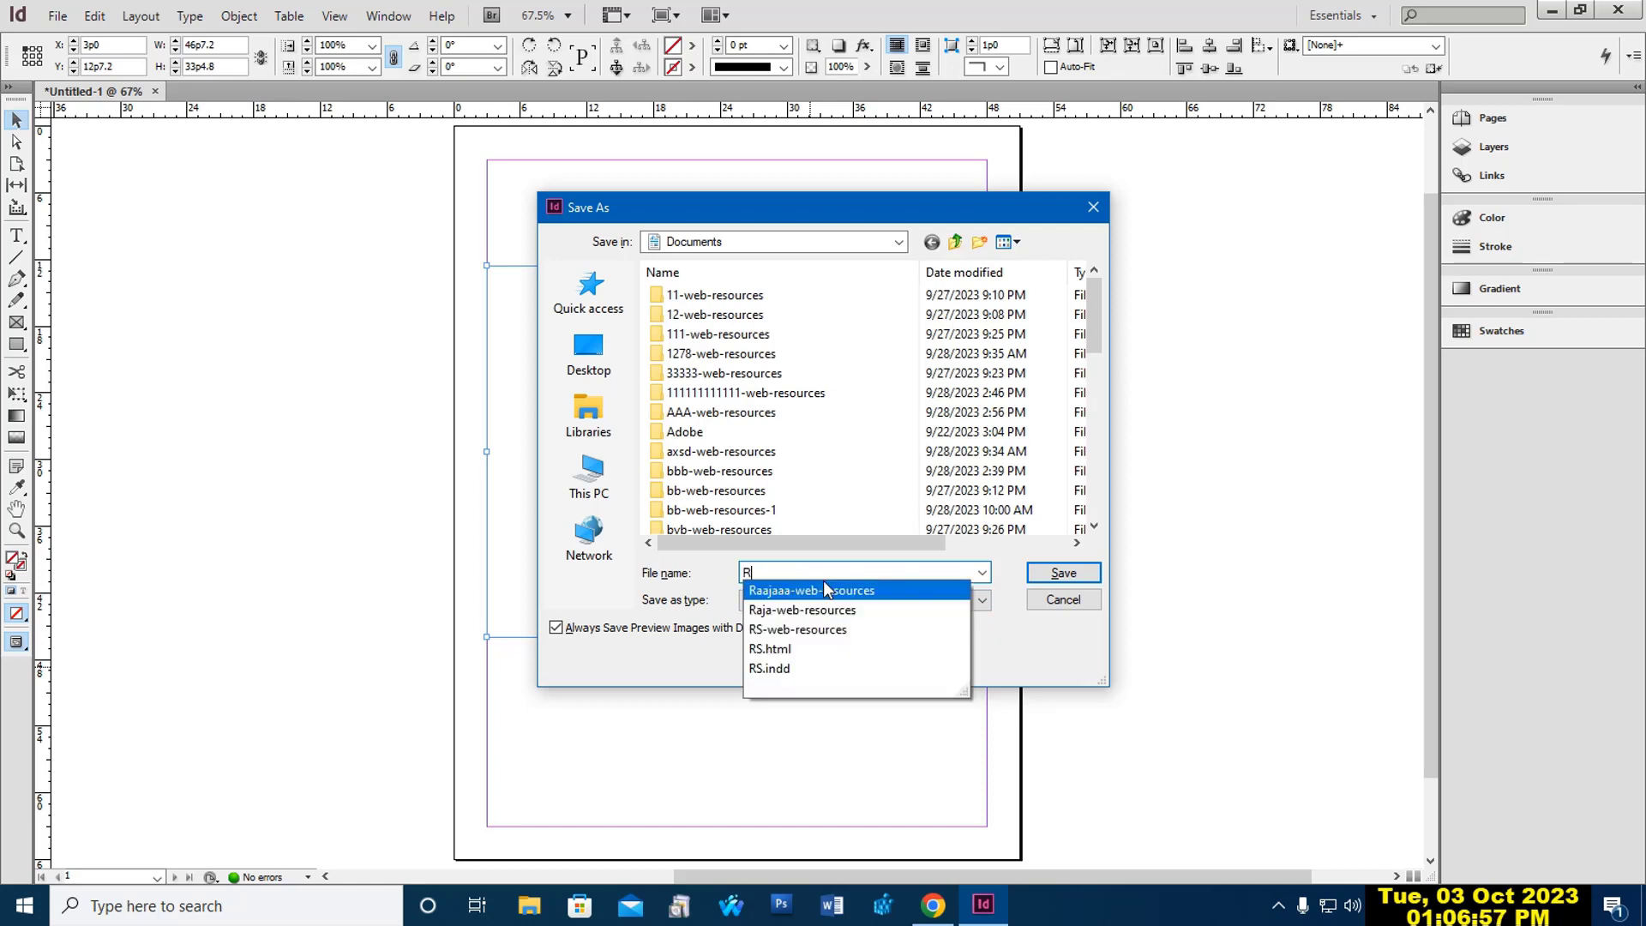
pyautogui.write('S')
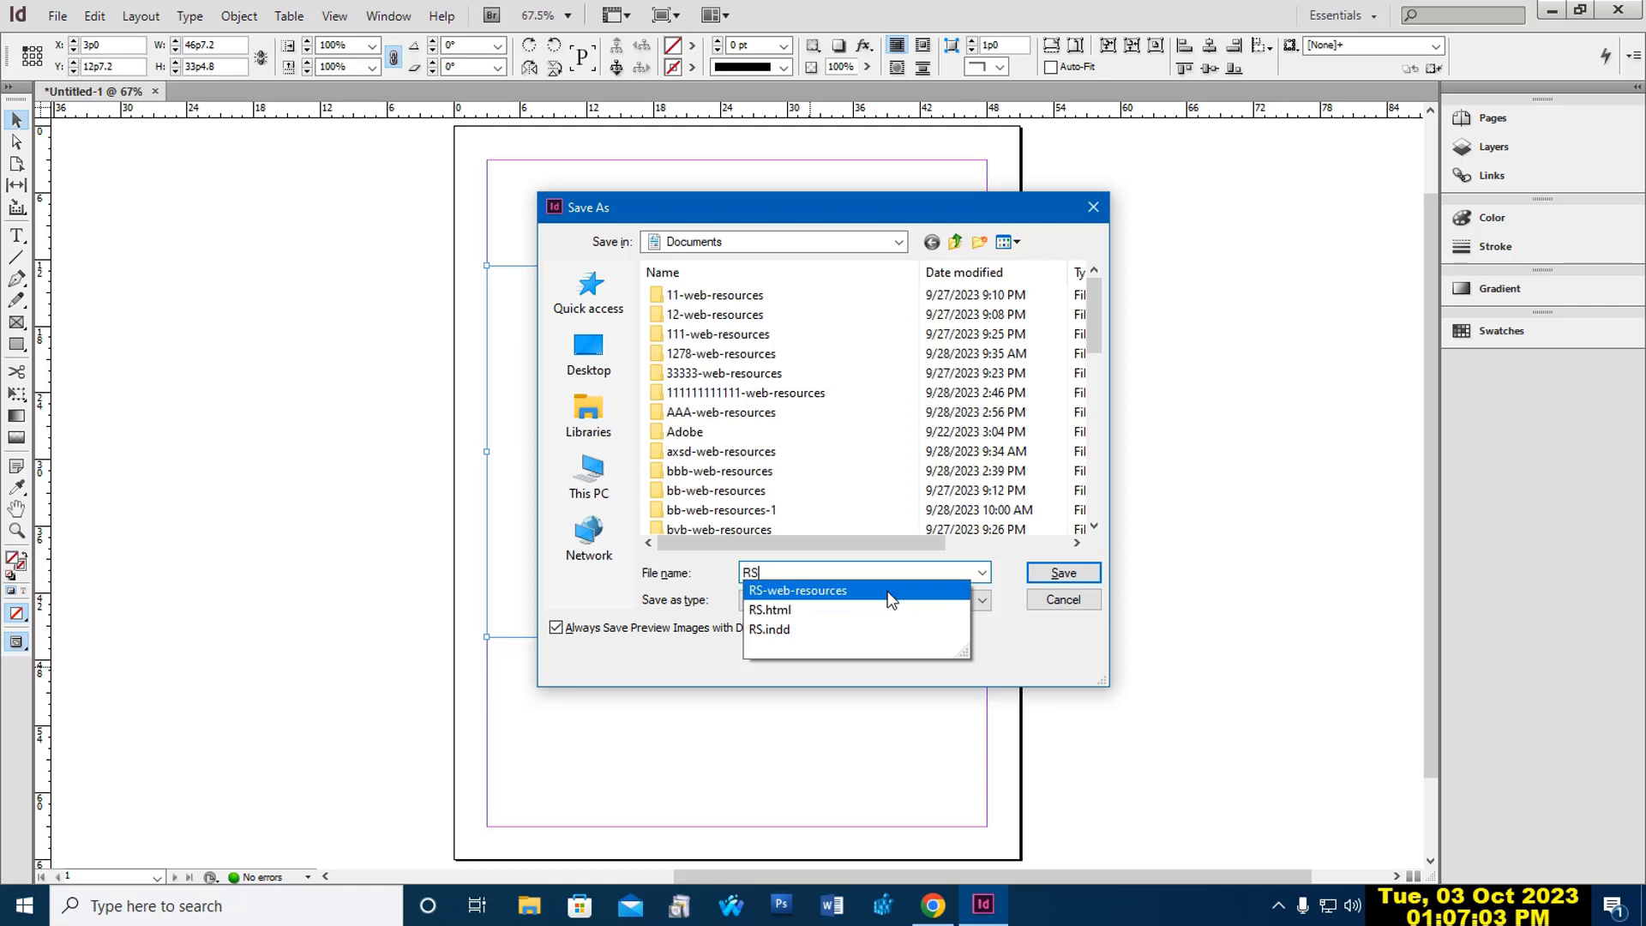
pyautogui.write('M')
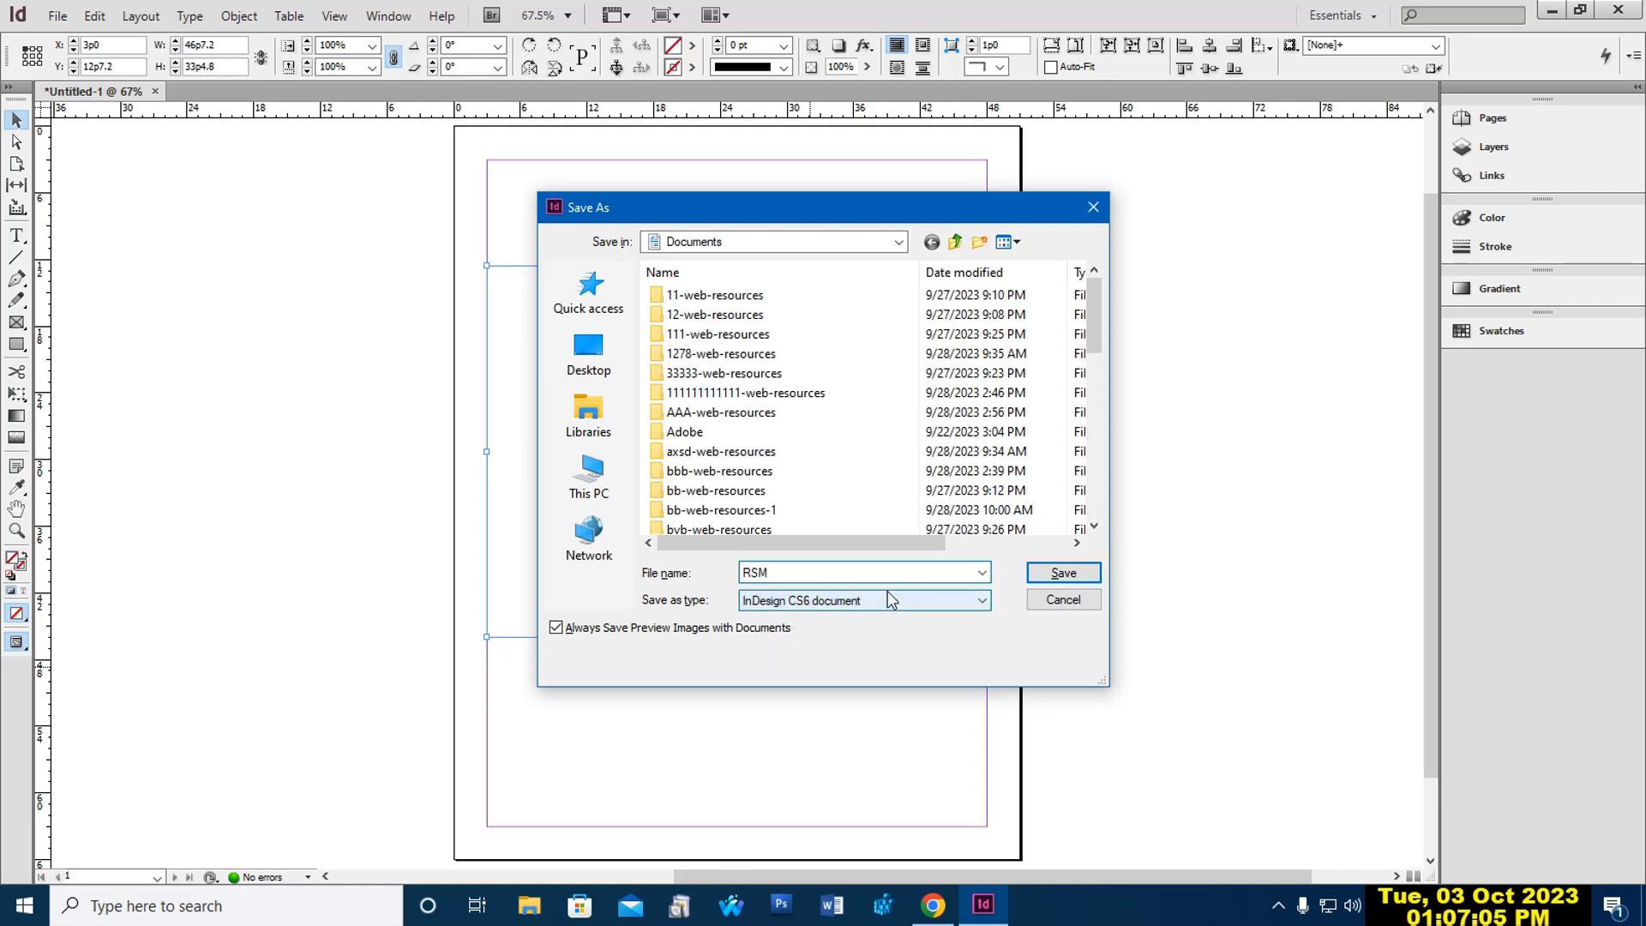
pyautogui.click(1065, 576)
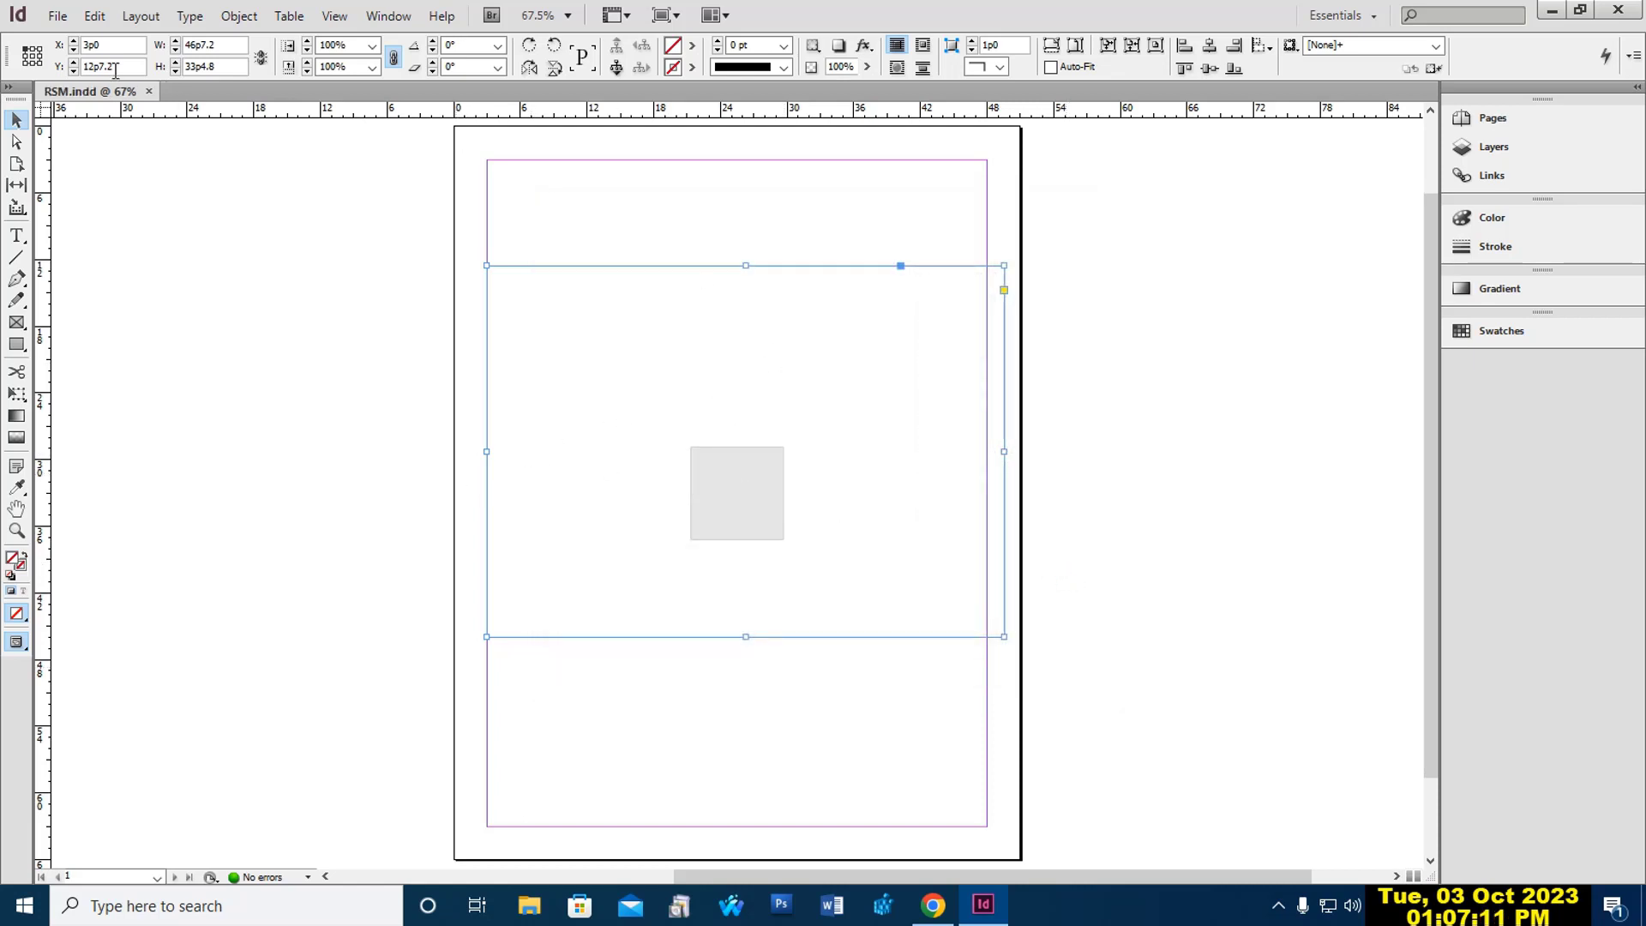
# Export the document in HTML format as RSM.html, accepting the default HTML Export Options.
pyautogui.click(59, 17)
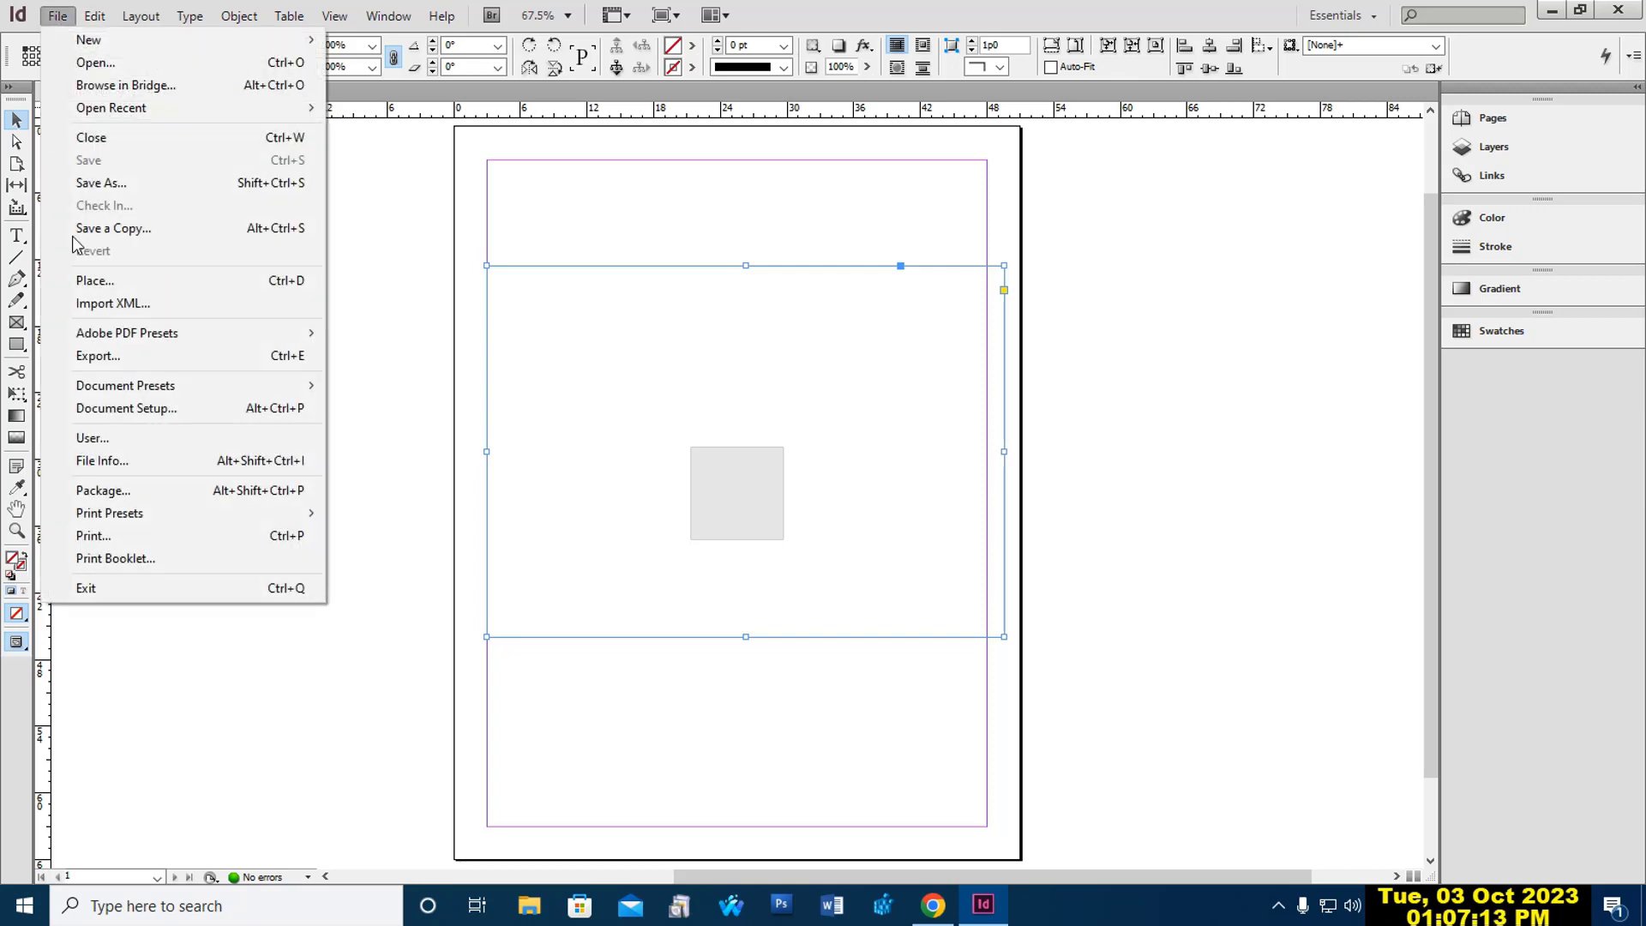
pyautogui.click(98, 356)
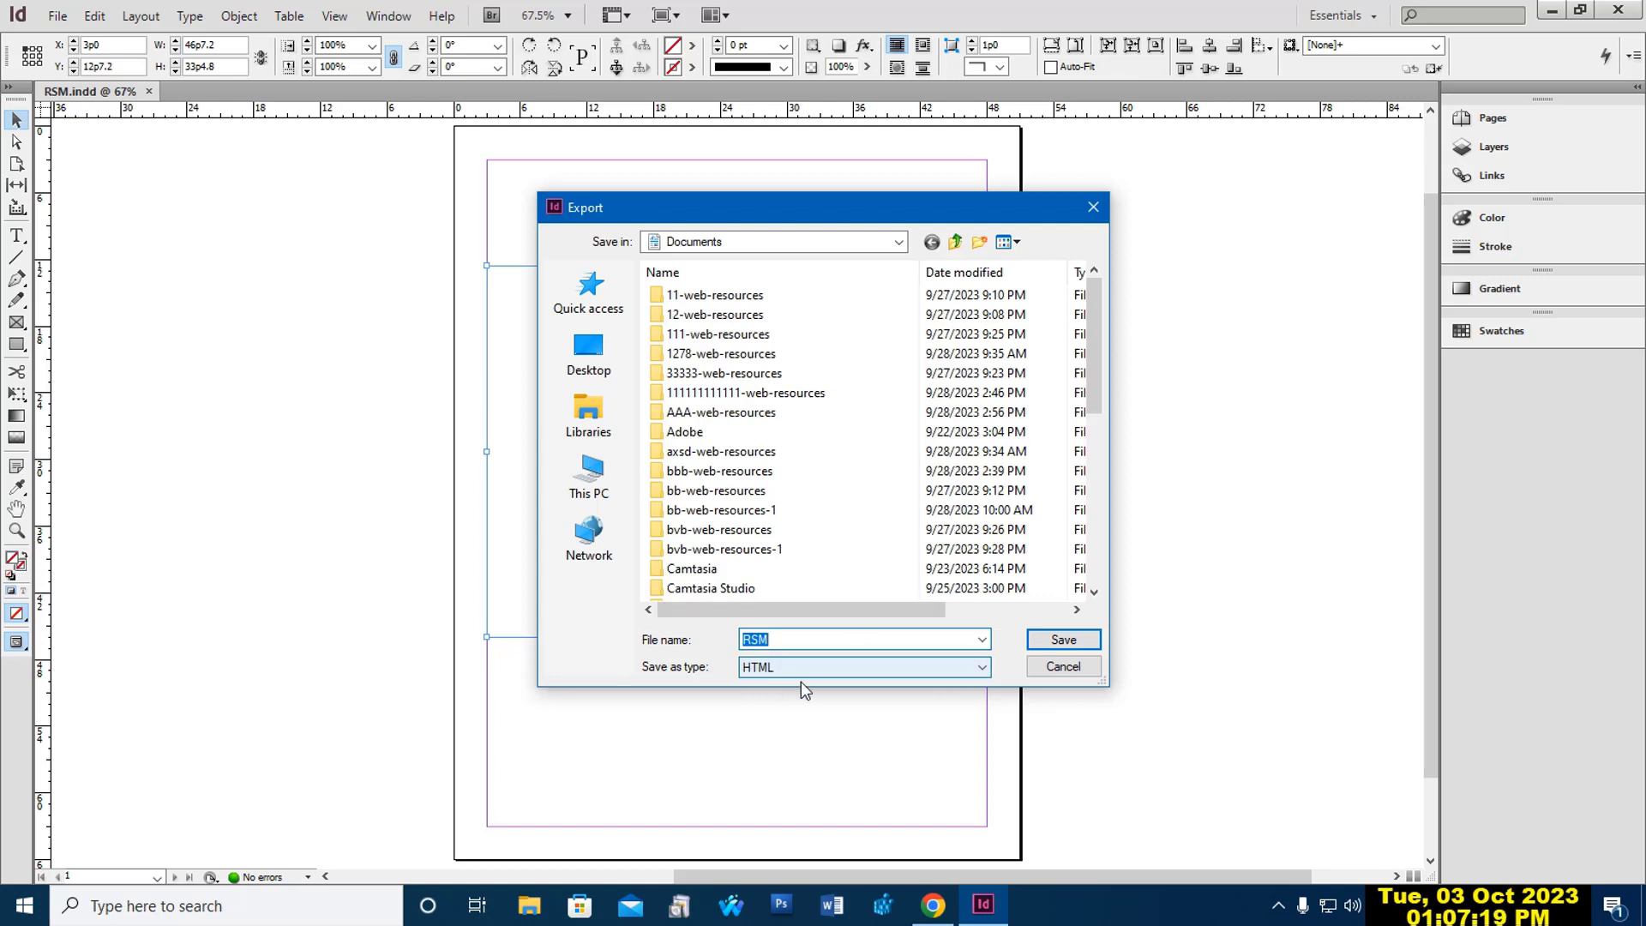
pyautogui.click(982, 668)
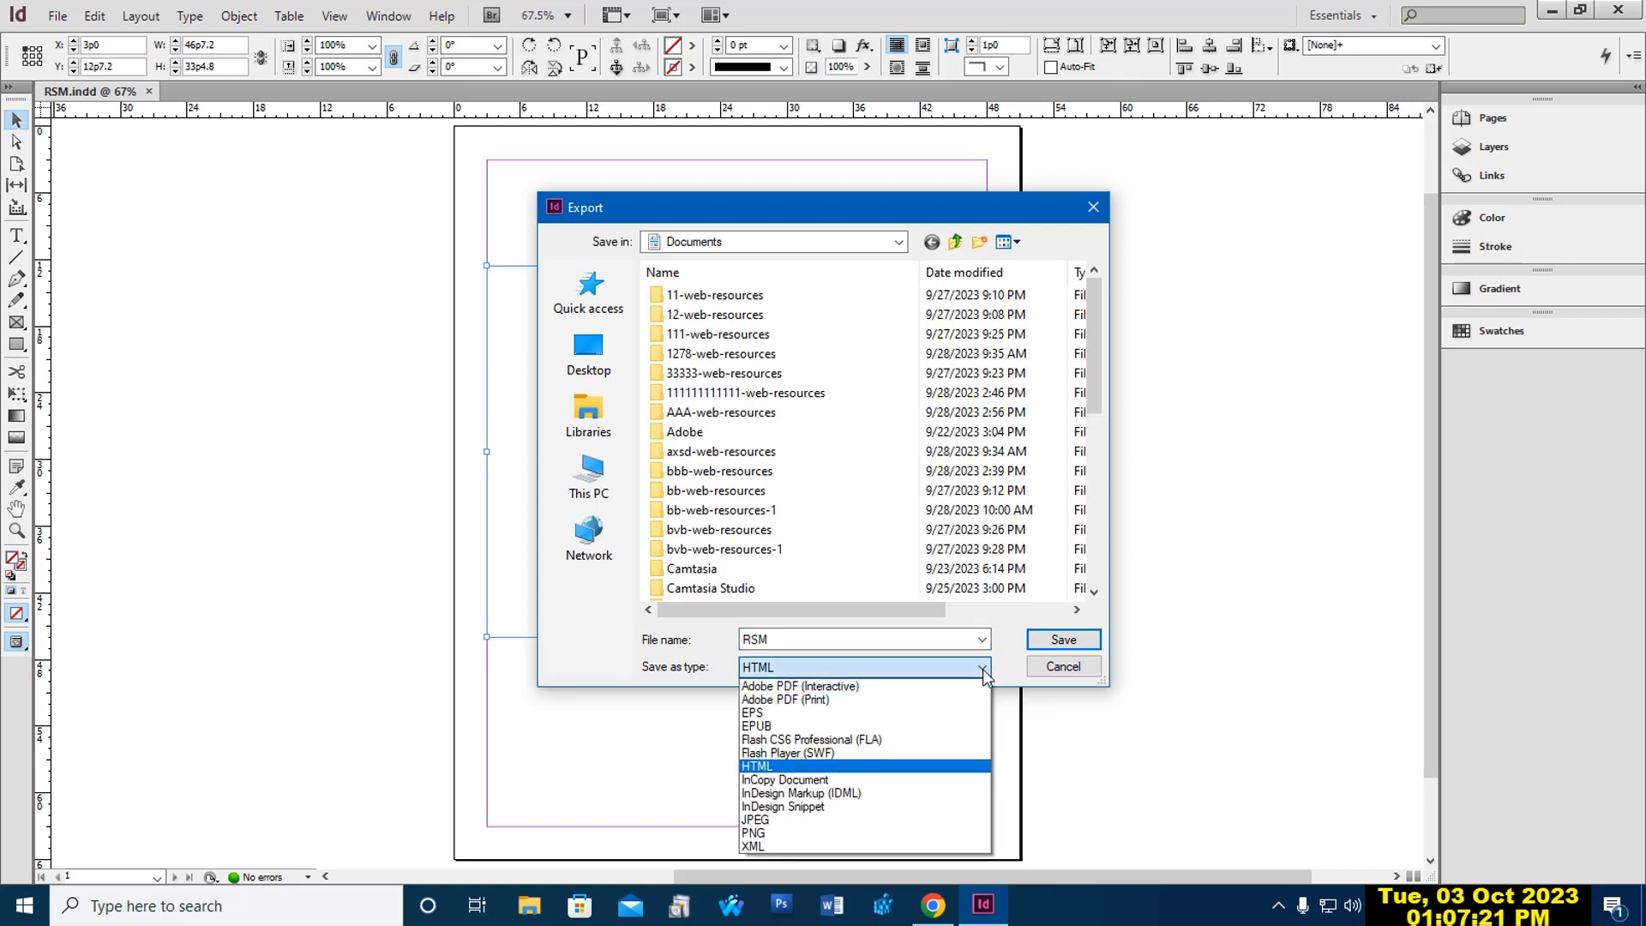
pyautogui.click(756, 768)
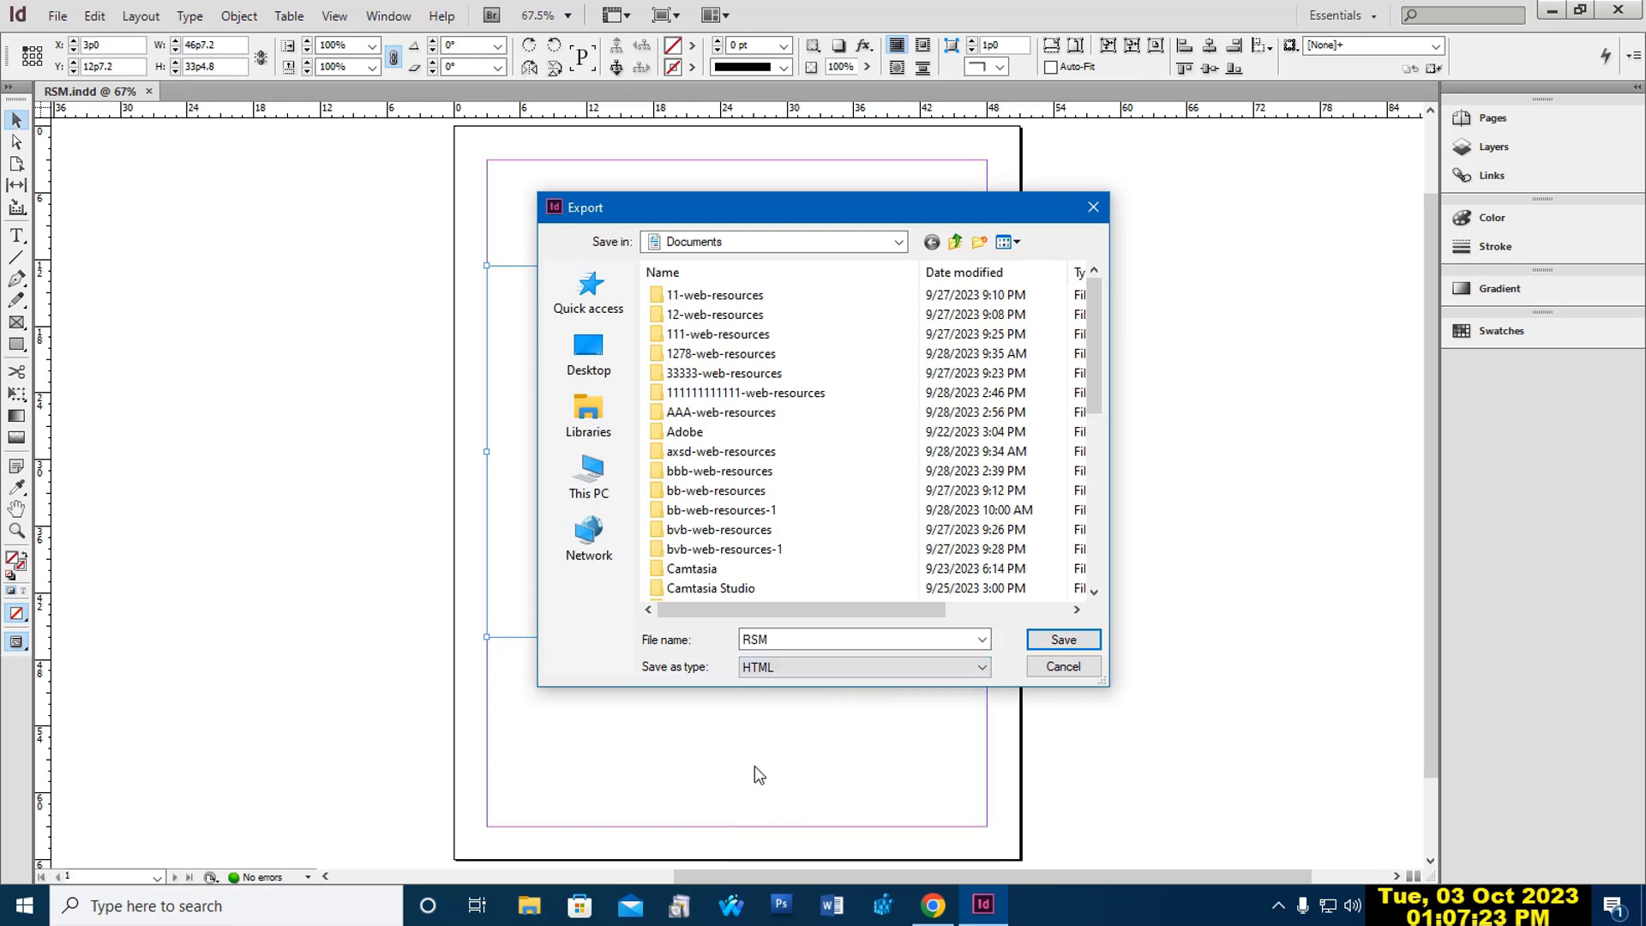
pyautogui.click(1063, 641)
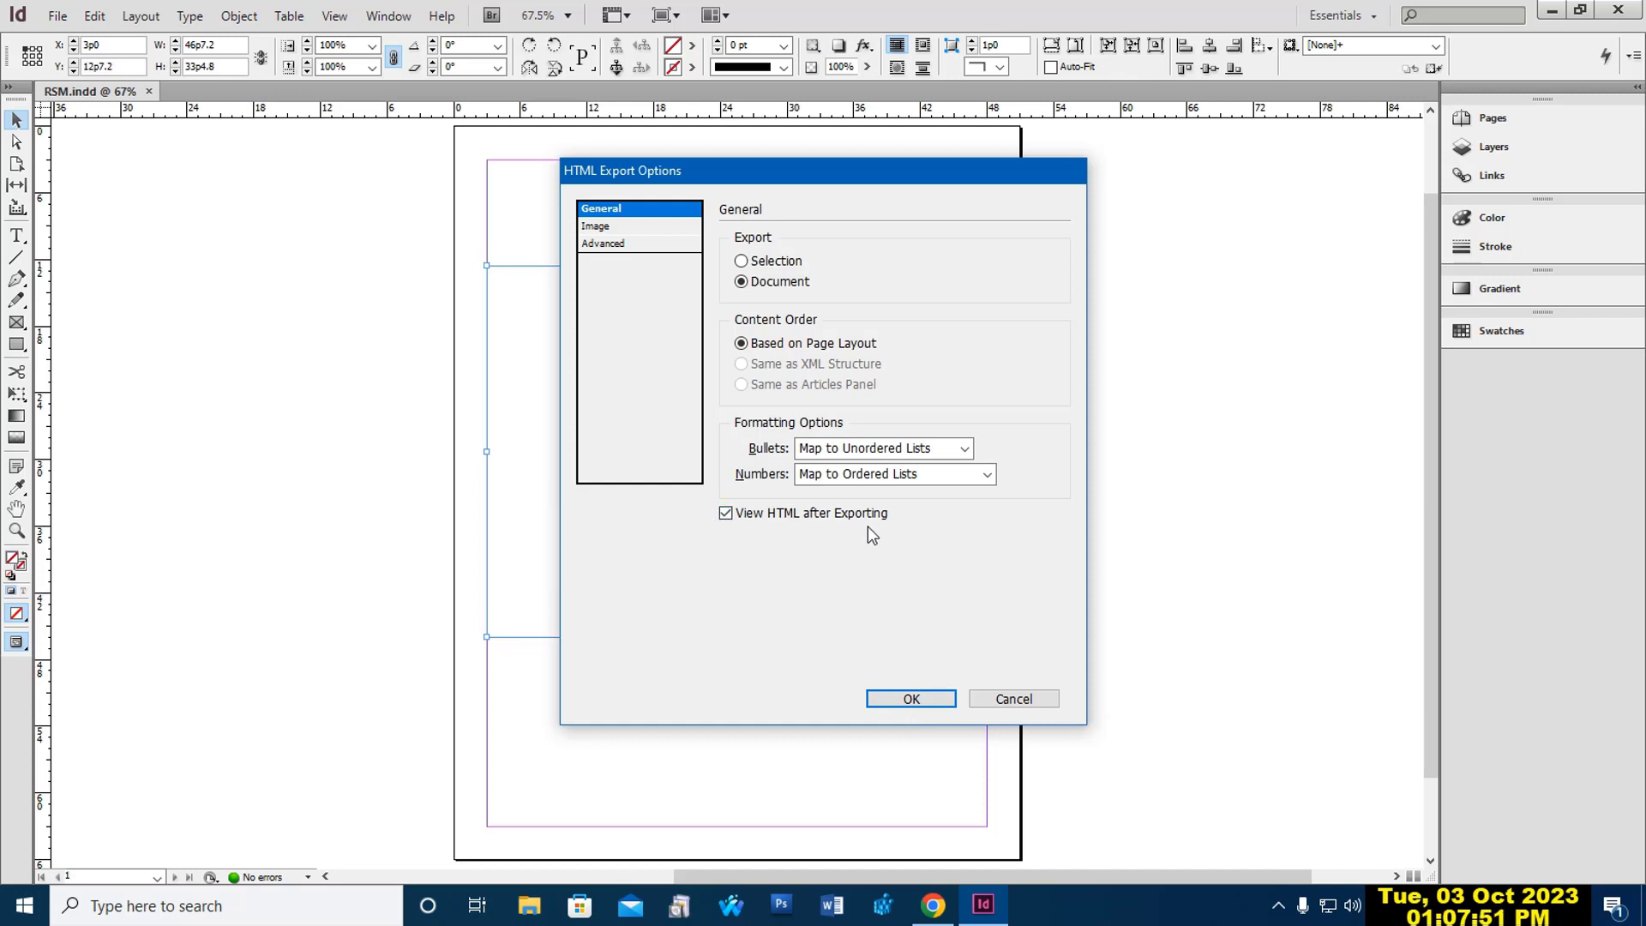
pyautogui.click(911, 696)
pyautogui.click(911, 699)
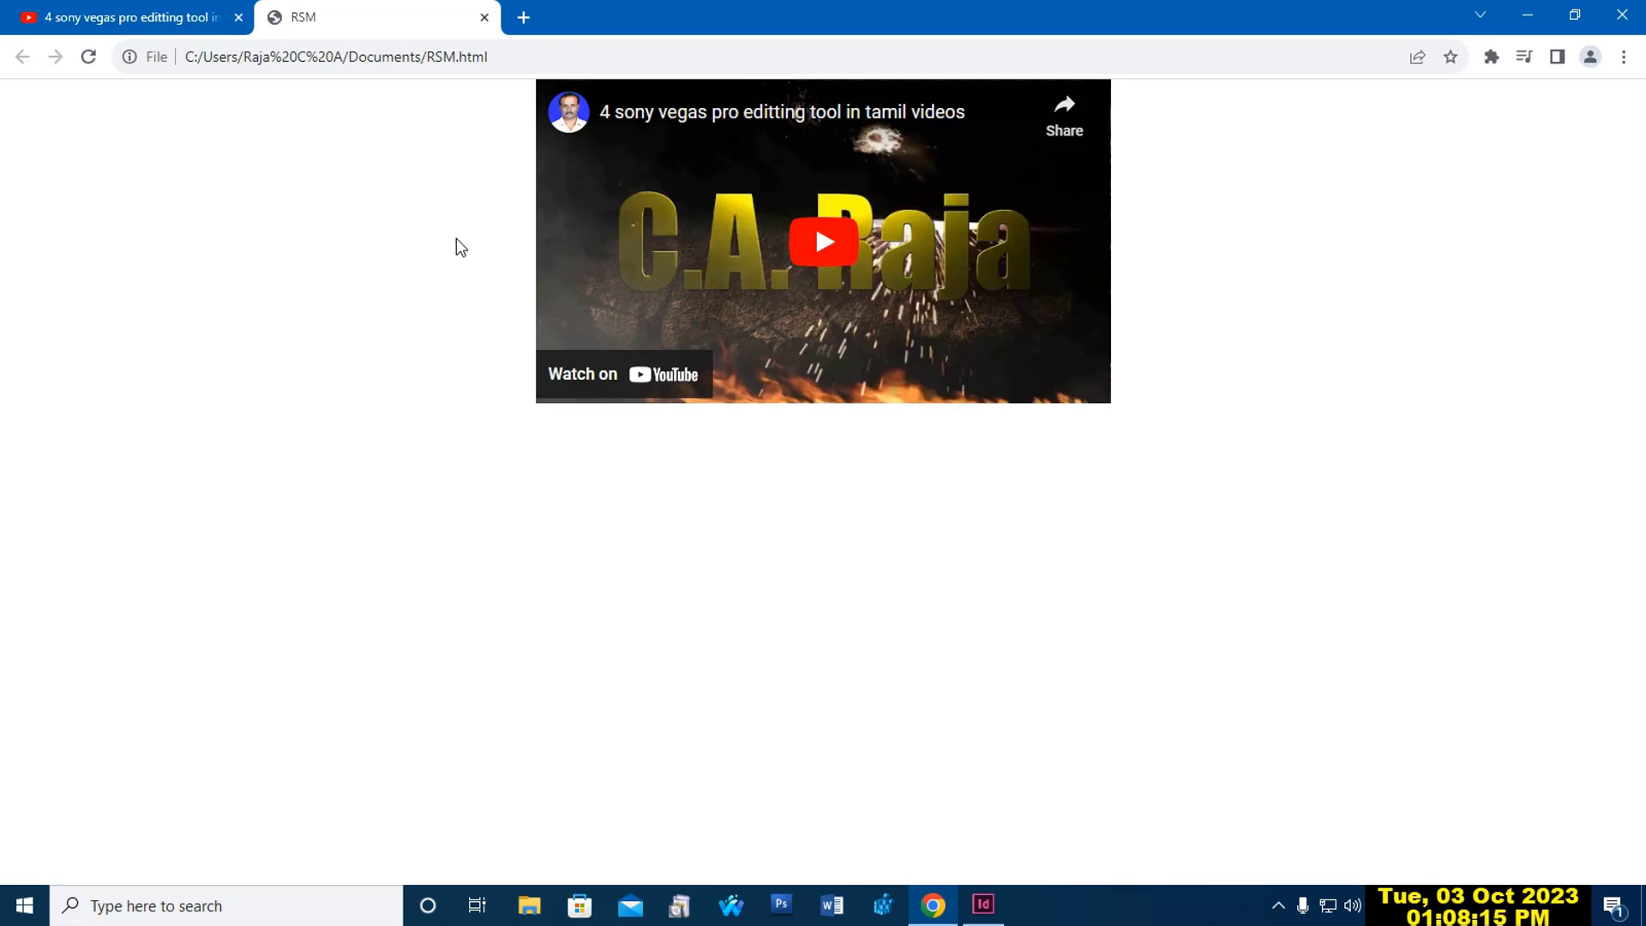
# Play the embedded video, skip to about 1:08, pause it, and close the RSM tab.
pyautogui.click(825, 244)
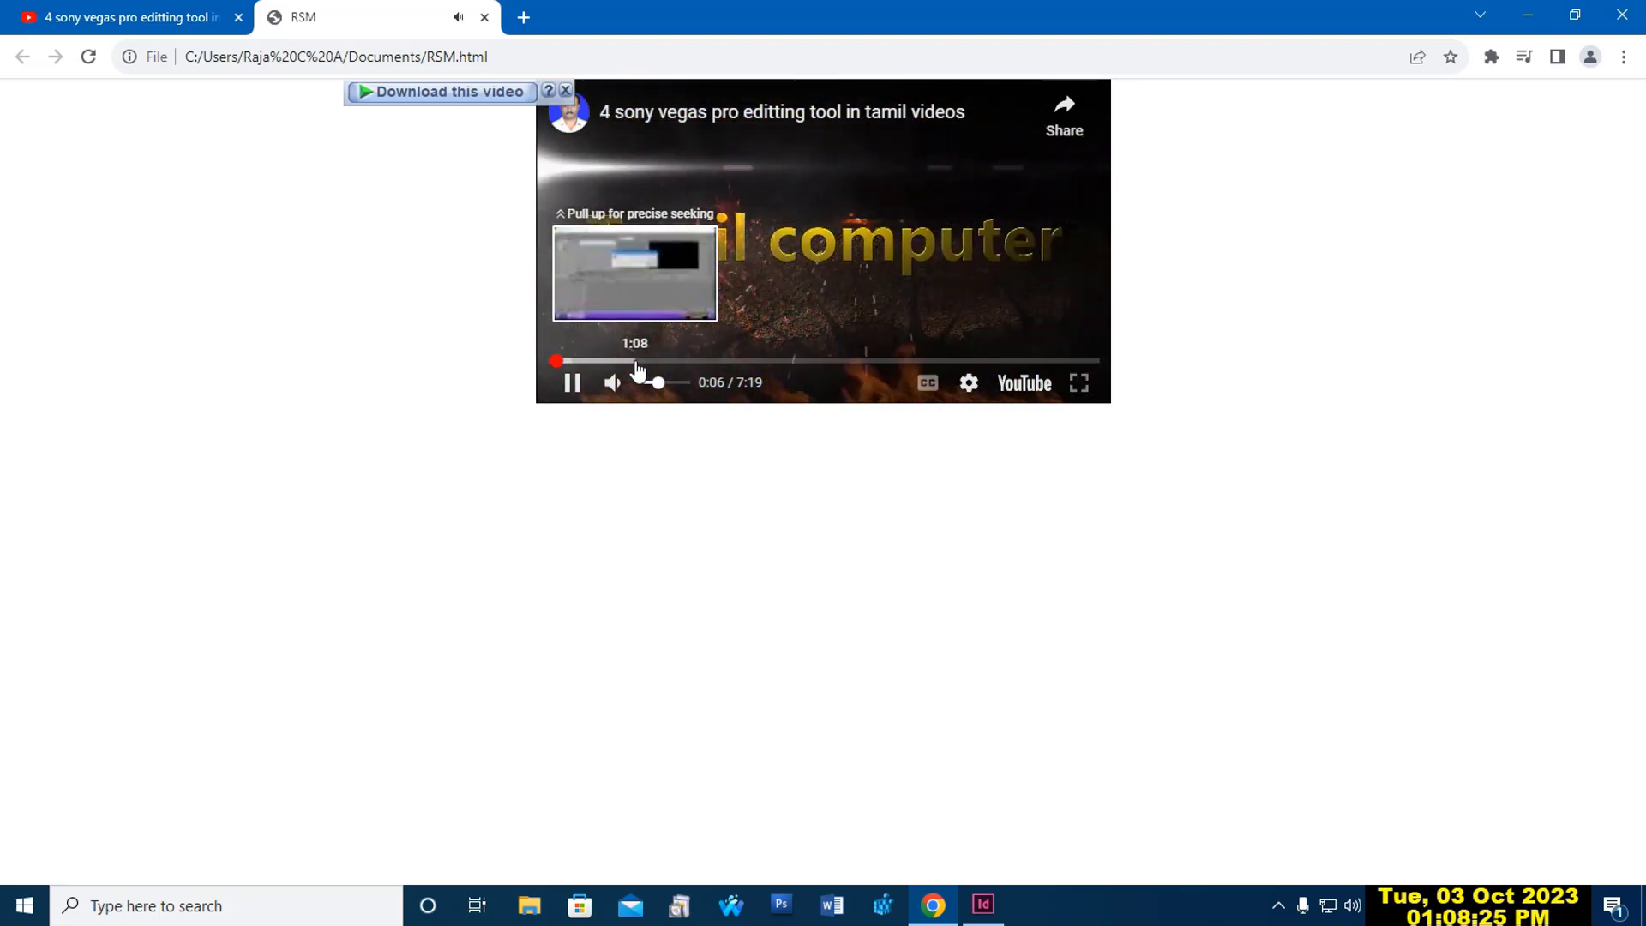
pyautogui.click(635, 361)
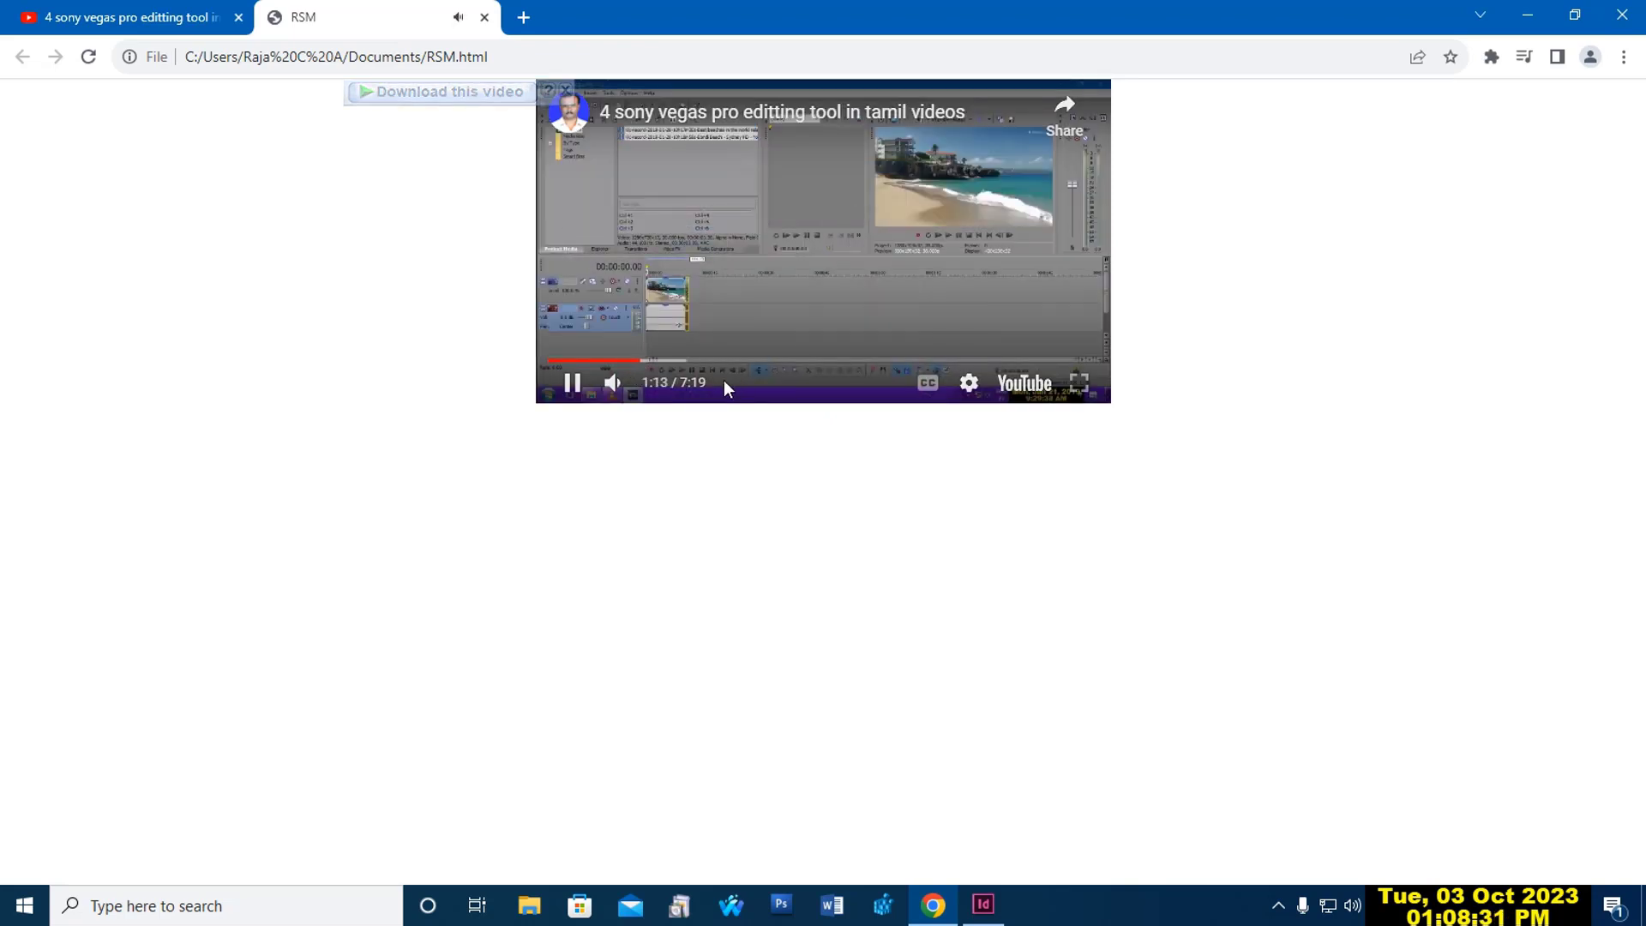
pyautogui.click(573, 384)
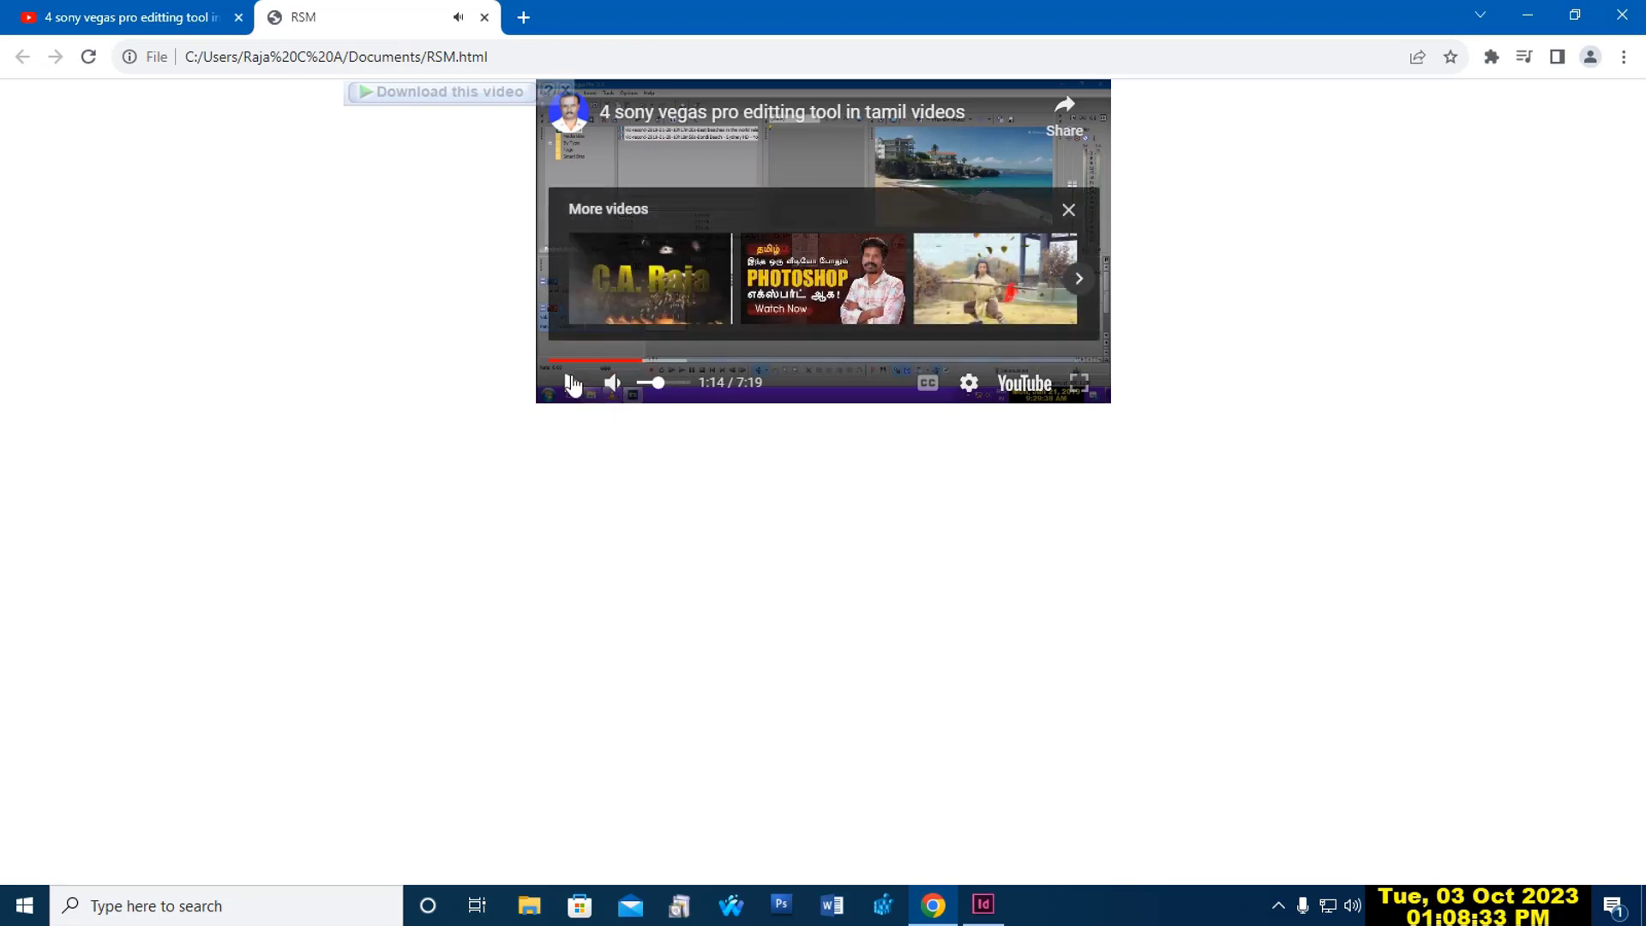
pyautogui.click(485, 18)
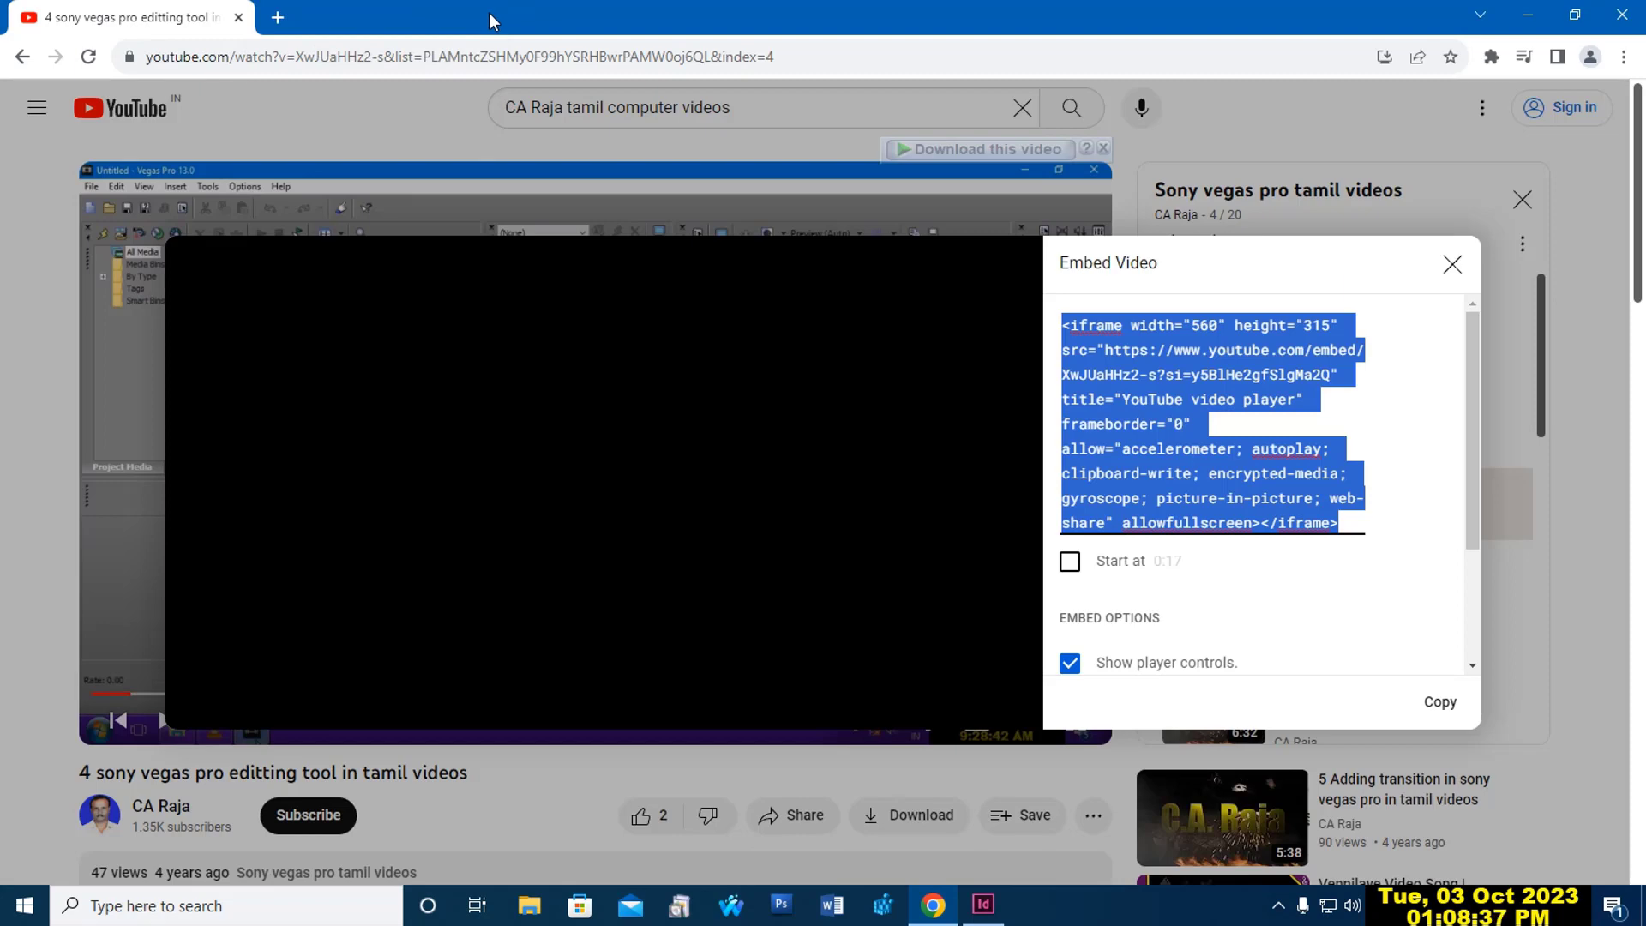
# Minimise Chrome so the RSM.indd document in InDesign is visible.
pyautogui.click(1527, 16)
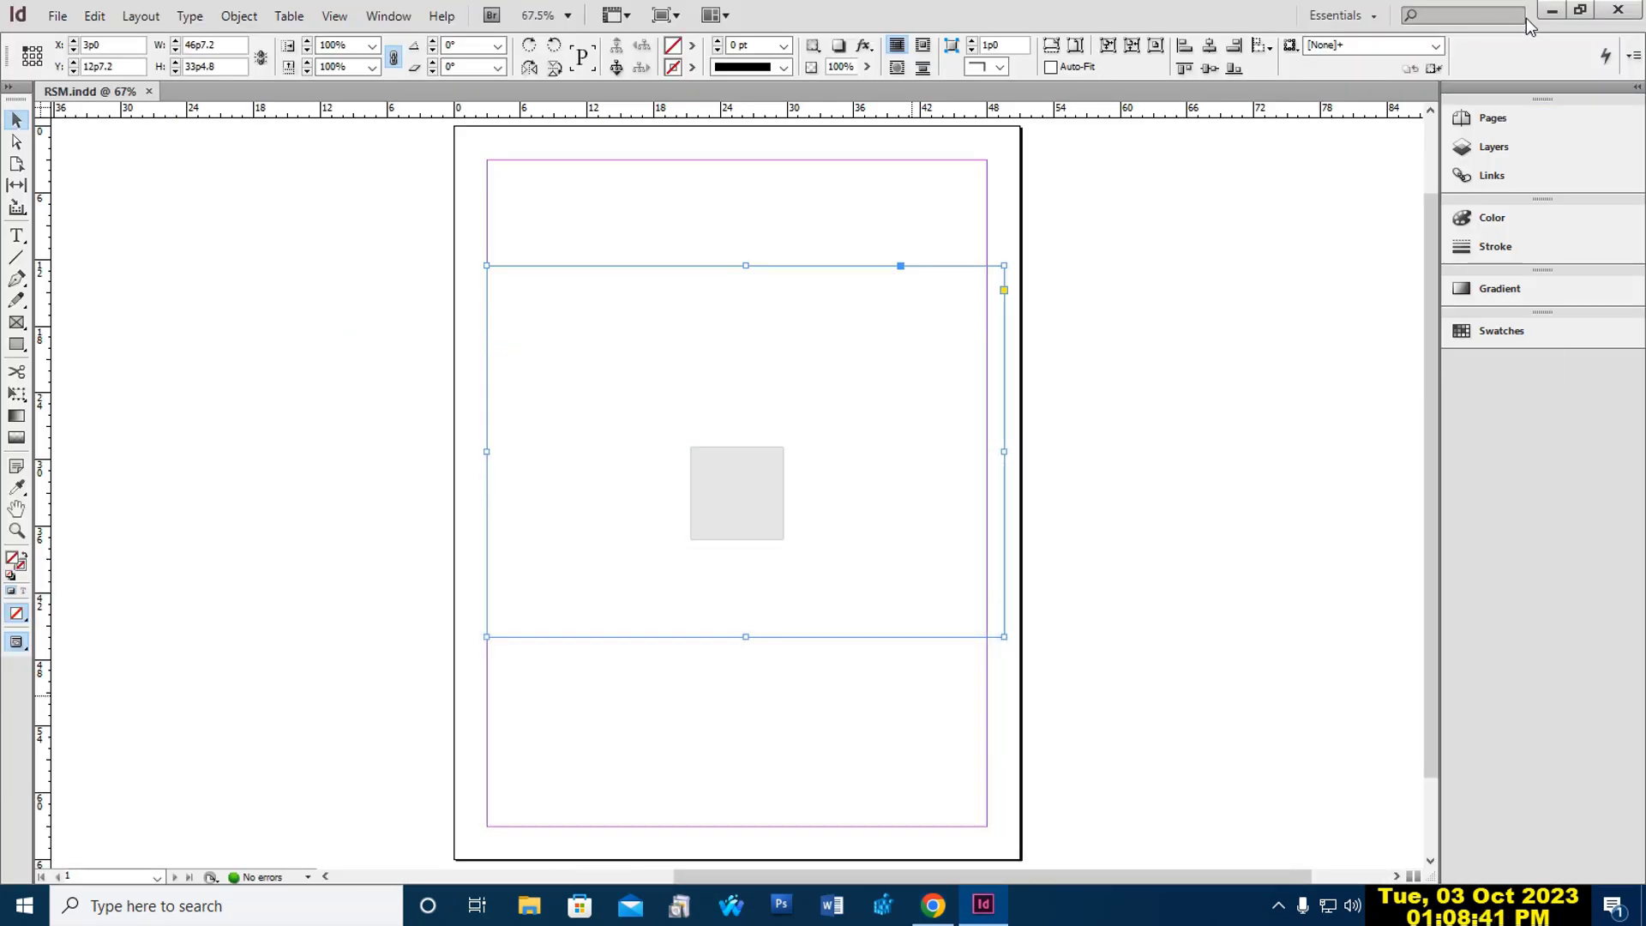